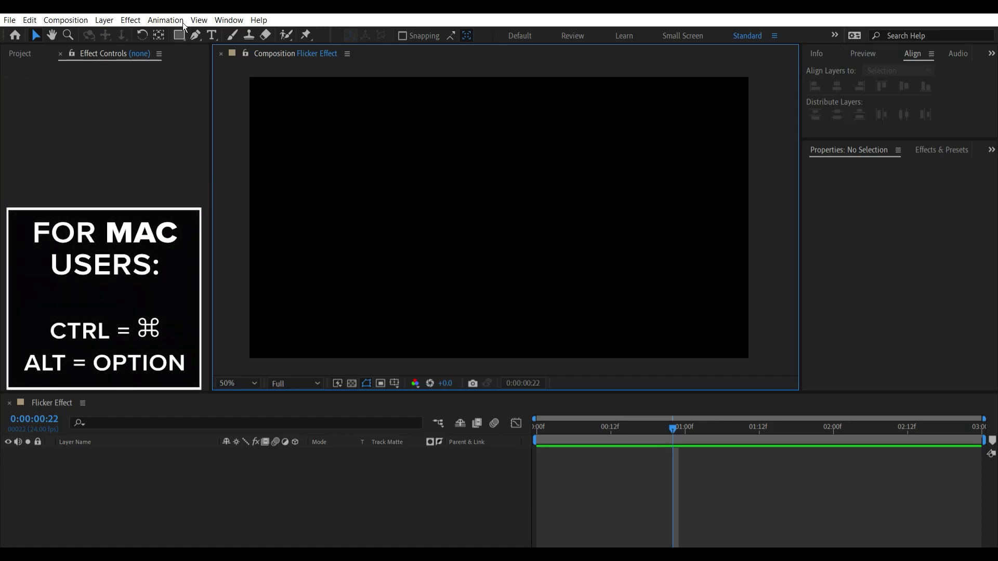
# Use the Star Tool to draw an outlined five-point star near the centre of the Flicker Effect composition.
pyautogui.moveTo(179, 36); pyautogui.dragTo(250, 95)
pyautogui.moveTo(450, 185); pyautogui.dragTo(561, 303)
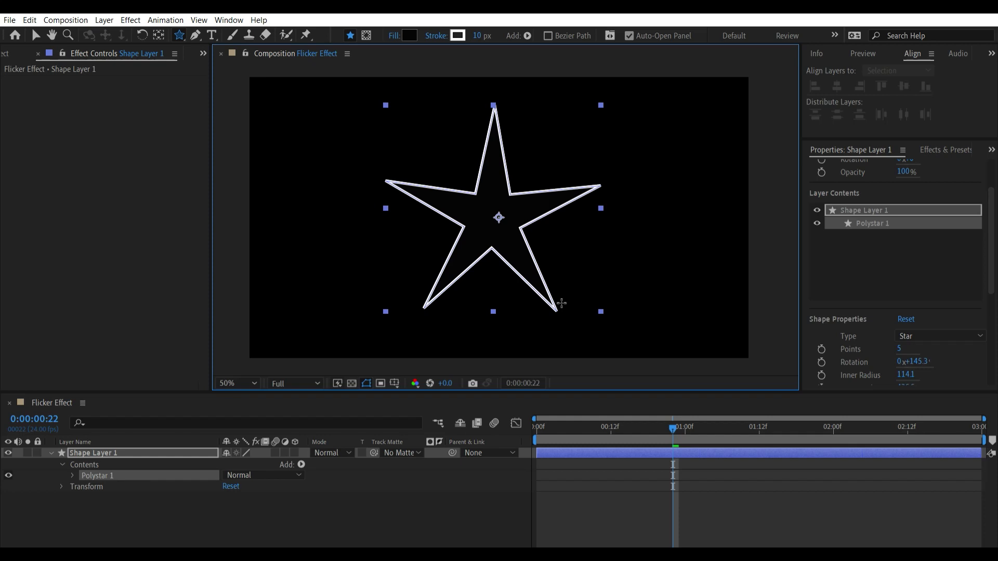
# While still drawing, give the star 8 points and snap it upright to 0° rotation.
pyautogui.moveTo(561, 303); pyautogui.dragTo(562, 303)
pyautogui.press('Up')
pyautogui.press('Up')
pyautogui.press('Up')
pyautogui.press('Up')
pyautogui.press('Up')
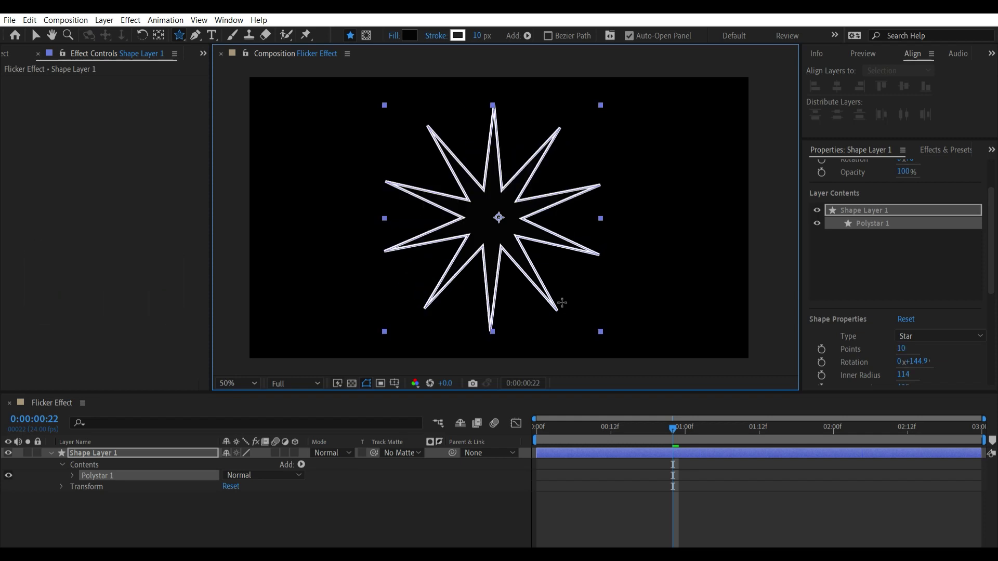
pyautogui.press('Down')
pyautogui.press('Down')
pyautogui.press('Down')
pyautogui.press('Down')
pyautogui.moveTo(562, 302); pyautogui.dragTo(566, 299)
pyautogui.press('Down')
pyautogui.press('Down')
pyautogui.press('Down')
pyautogui.scroll(5, 566, 299)
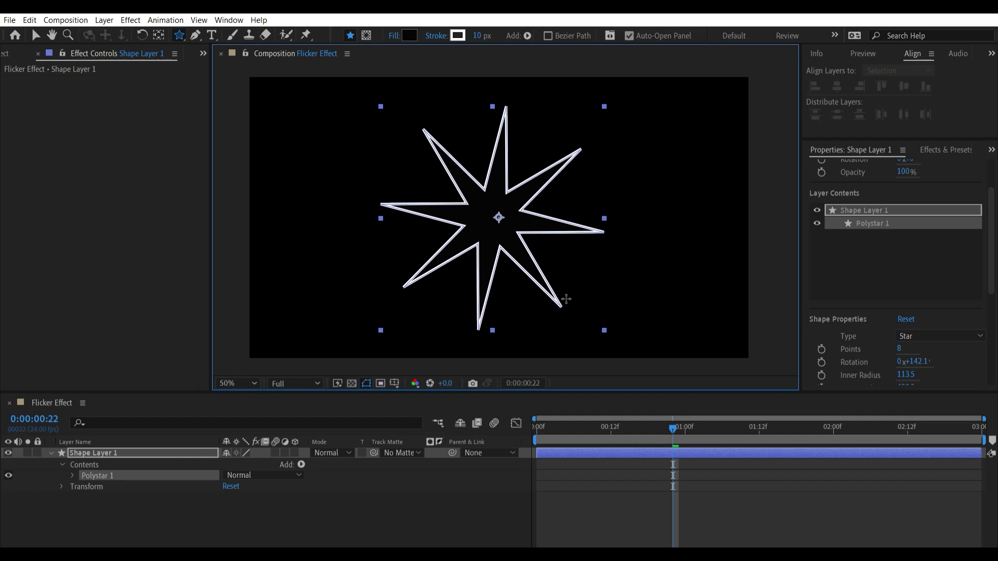
pyautogui.moveTo(567, 299); pyautogui.dragTo(558, 294)
pyautogui.press('shift')
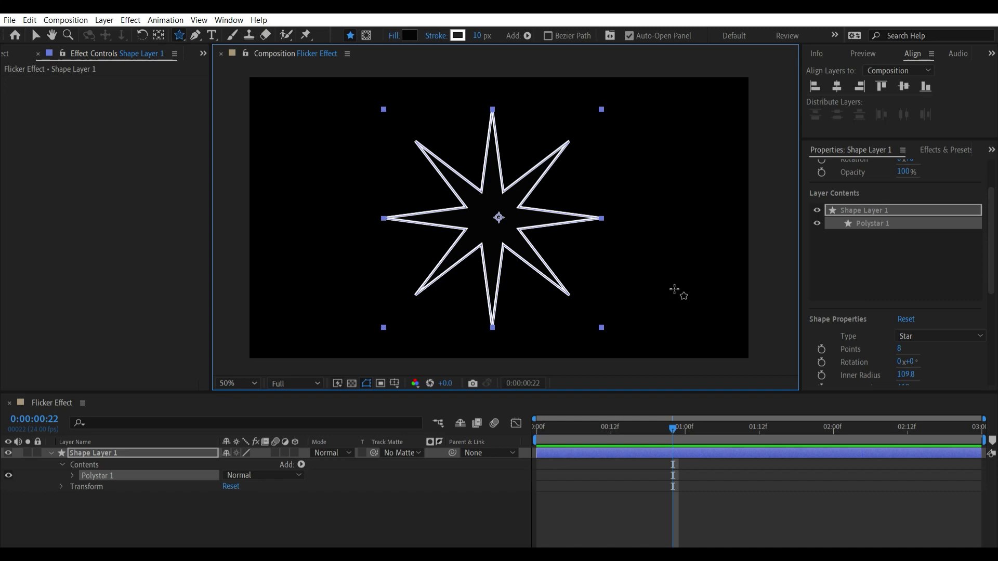
# Centre the star's anchor point and align the star vertically and horizontally in the composition.
pyautogui.hotkey('ctrl', 'alt', 'Home')
pyautogui.click(905, 85)
pyautogui.click(841, 85)
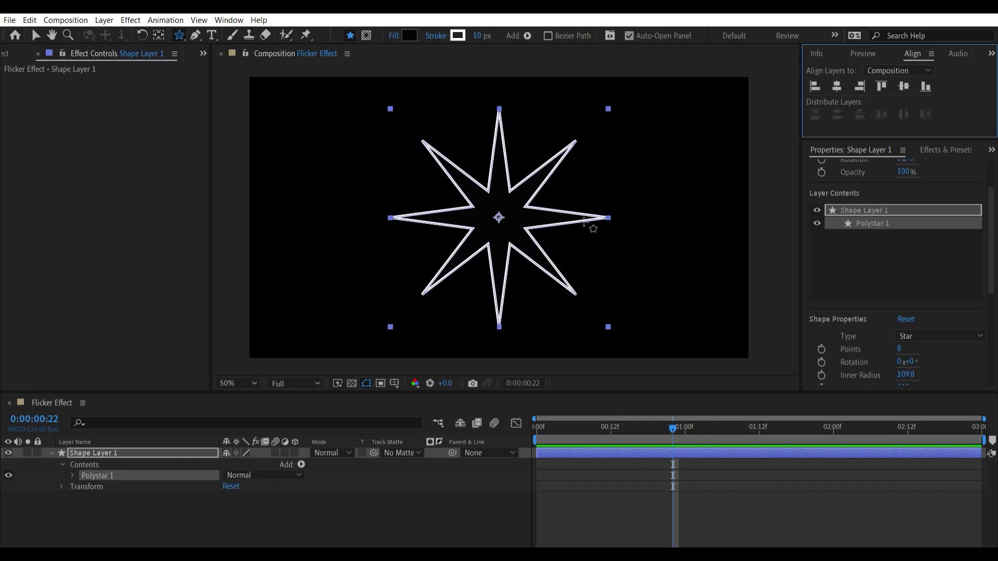
# Rename the star layer 'Star Middle'.
pyautogui.press('v')
pyautogui.click(107, 453)
pyautogui.press('Return')
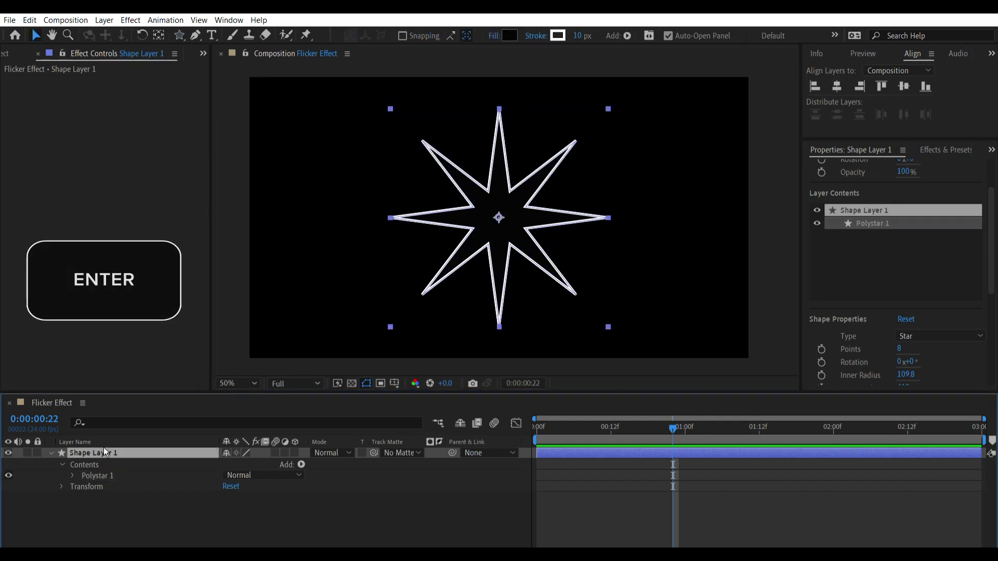
pyautogui.write('Sta')
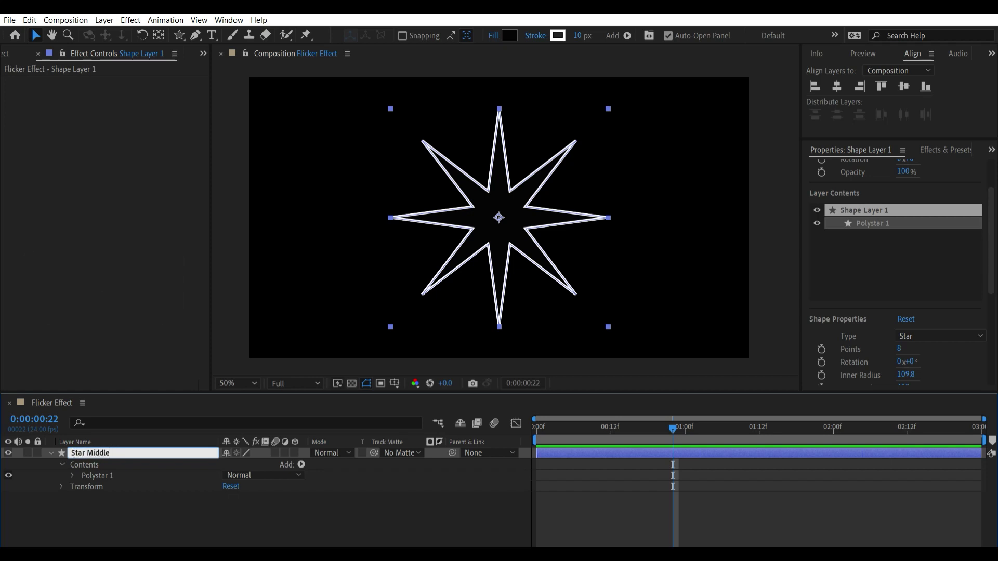
pyautogui.write('r Middle')
pyautogui.press('Return')
# Duplicate it as 'Star Left', move it straight left and scale it down proportionally.
pyautogui.hotkey('ctrl', 'd')
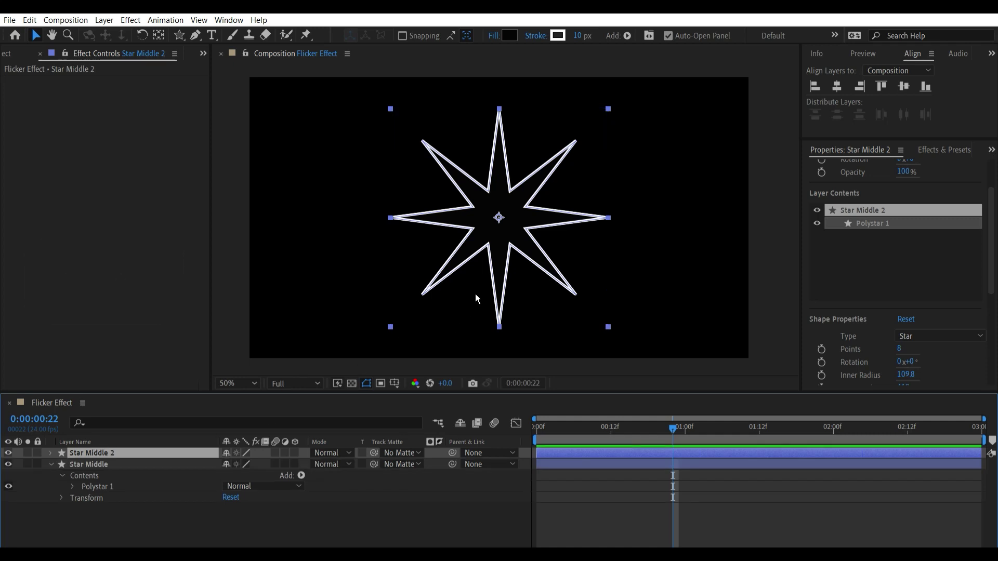
pyautogui.press('Return')
pyautogui.write('Star L')
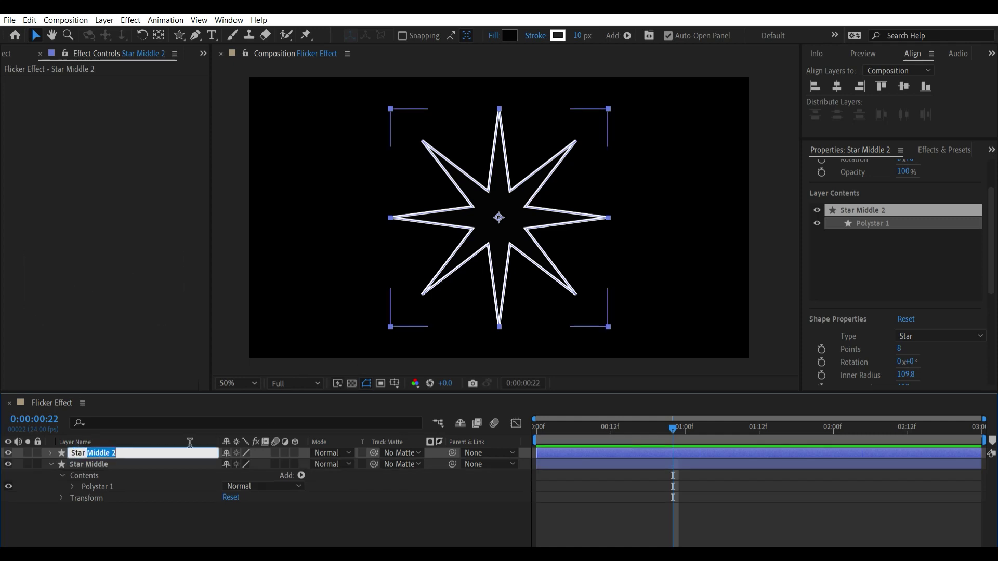
pyautogui.write('eft')
pyautogui.press('Return')
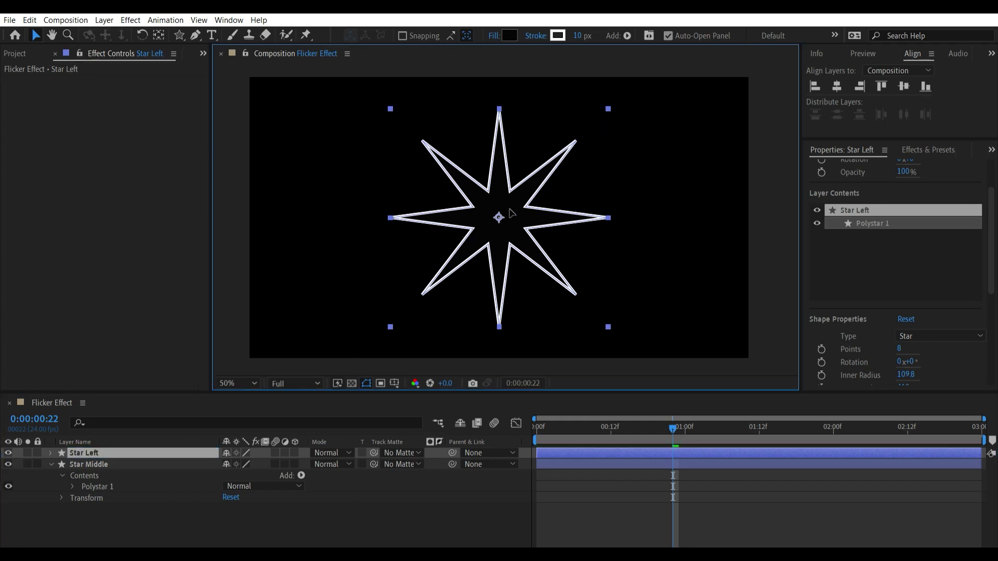
pyautogui.moveTo(481, 224); pyautogui.dragTo(347, 225)
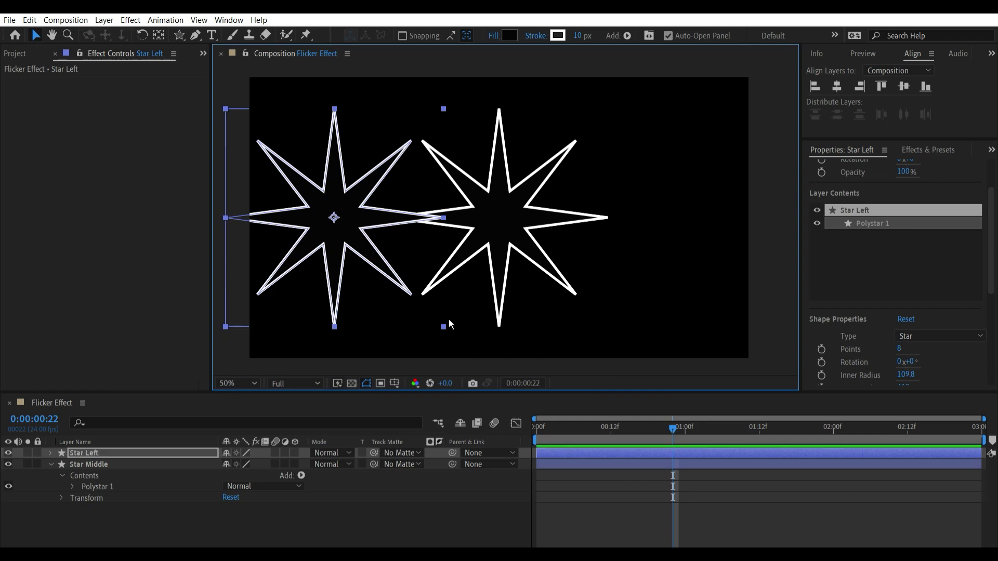
pyautogui.moveTo(448, 319); pyautogui.dragTo(383, 267)
# Nudge Star Left further left, then duplicate it as 'Star Right' and place it right of Star Middle.
pyautogui.moveTo(336, 209); pyautogui.dragTo(337, 215)
pyautogui.hotkey('shift', 'Left')
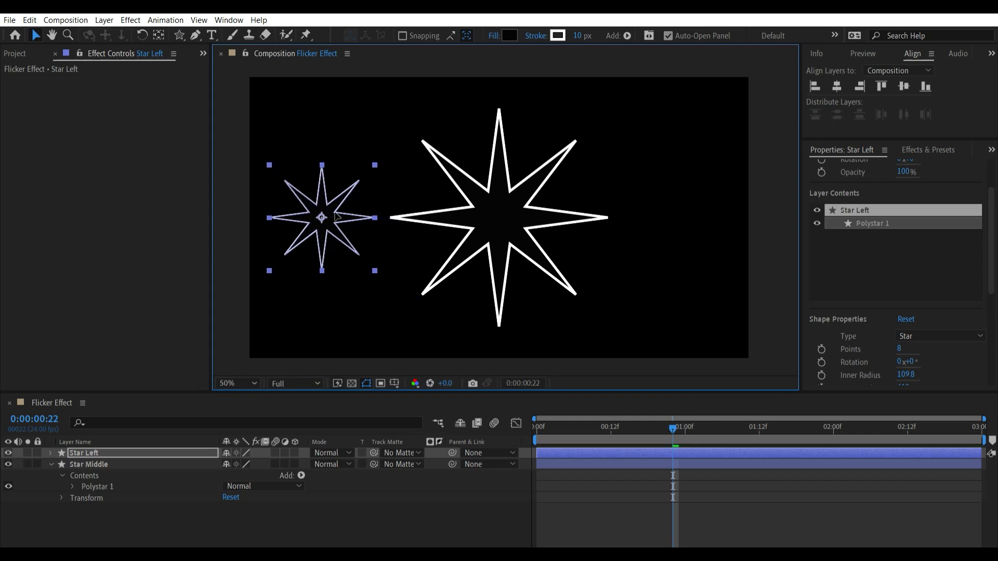
pyautogui.click(93, 454)
pyautogui.hotkey('ctrl', 'd')
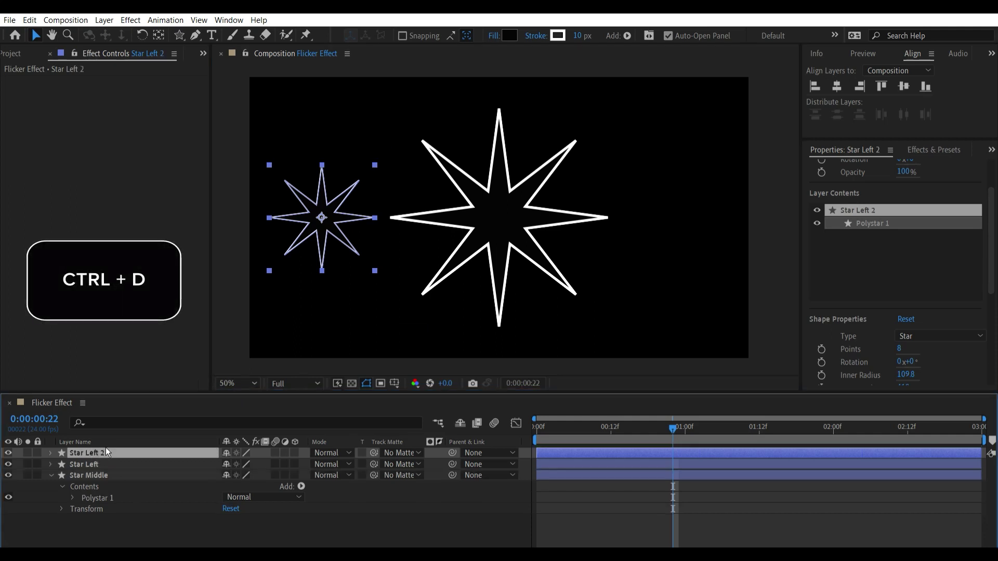
pyautogui.press('Return')
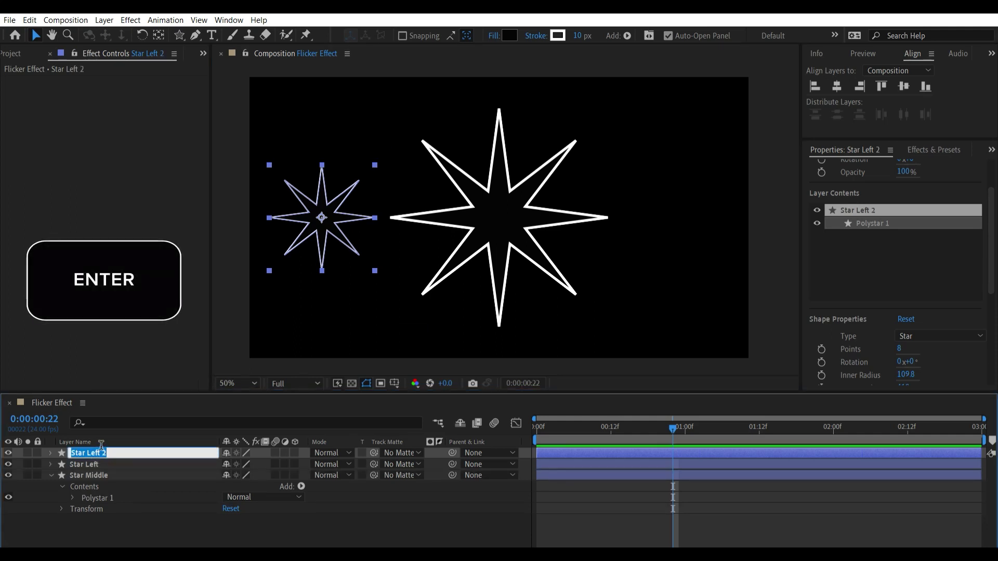
pyautogui.write('Star Right')
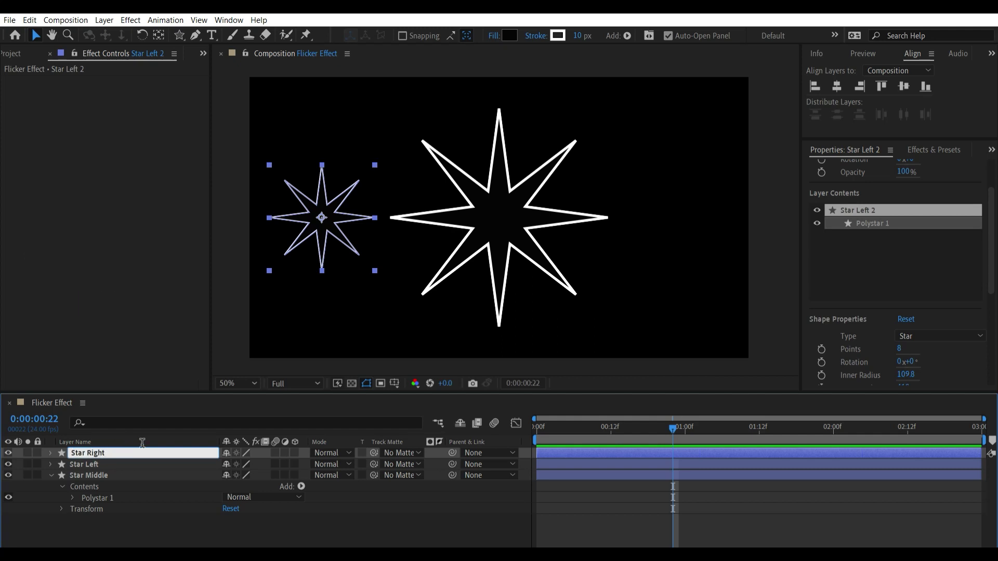
pyautogui.press('Return')
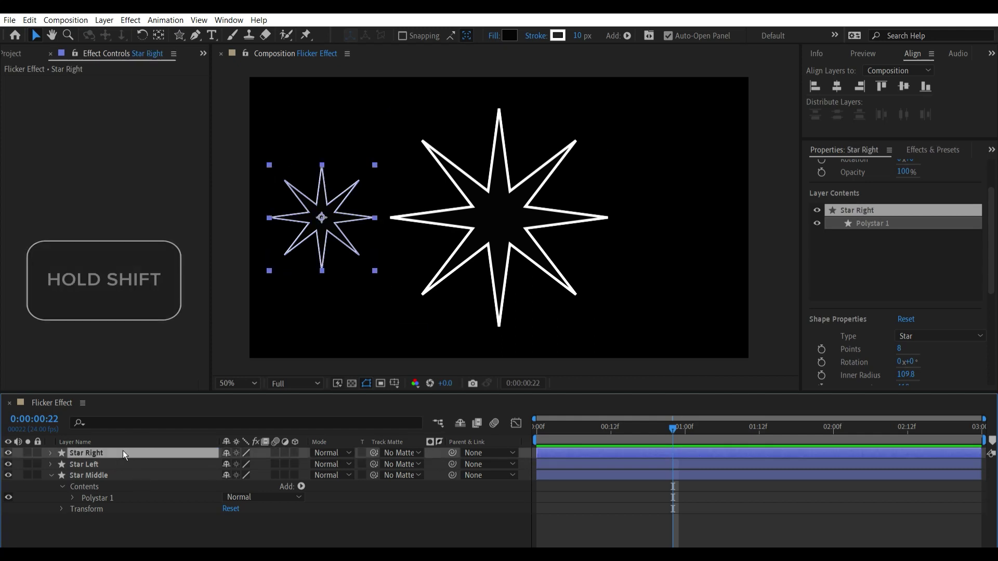
pyautogui.moveTo(322, 217); pyautogui.dragTo(686, 203)
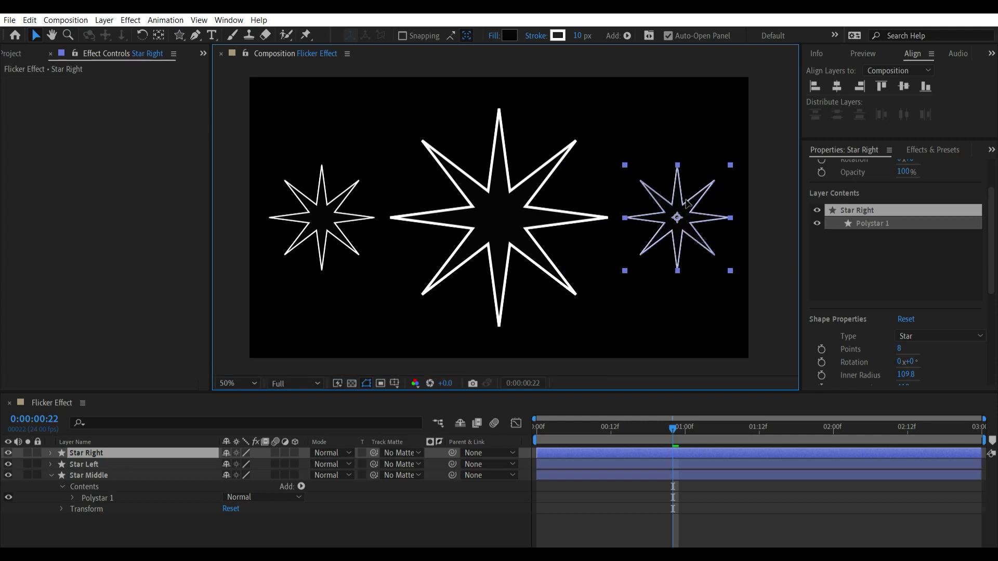
# Apply the Flicker In, Flicker Loop and Flicker Out presets to the left, middle and right stars, then preview.
pyautogui.click(932, 149)
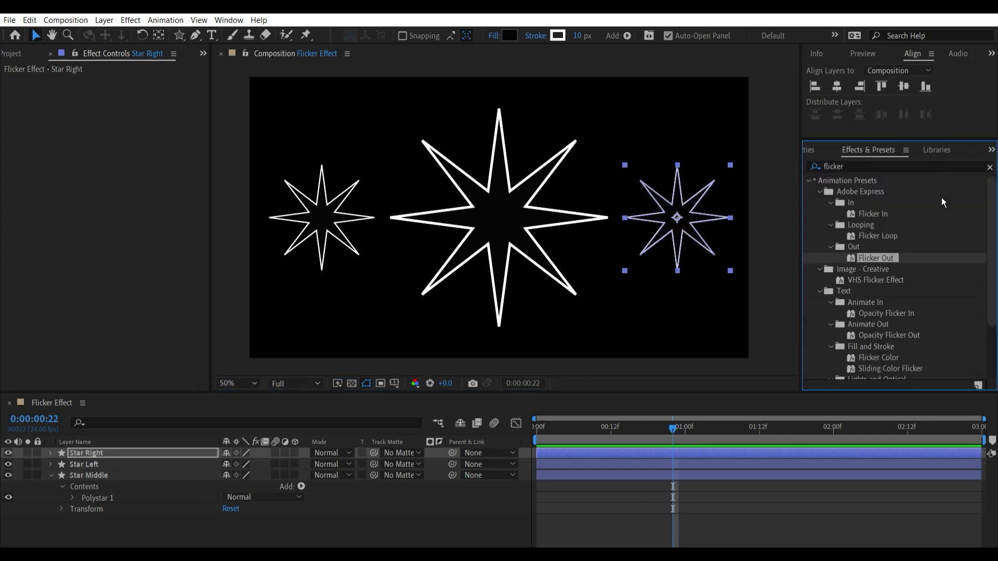
pyautogui.click(873, 162)
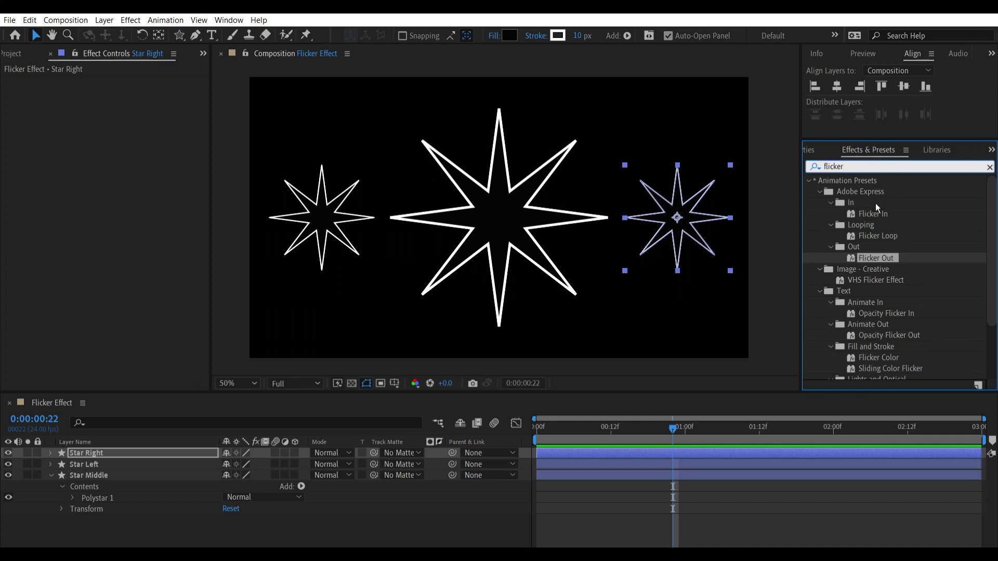
pyautogui.moveTo(873, 214); pyautogui.dragTo(323, 217)
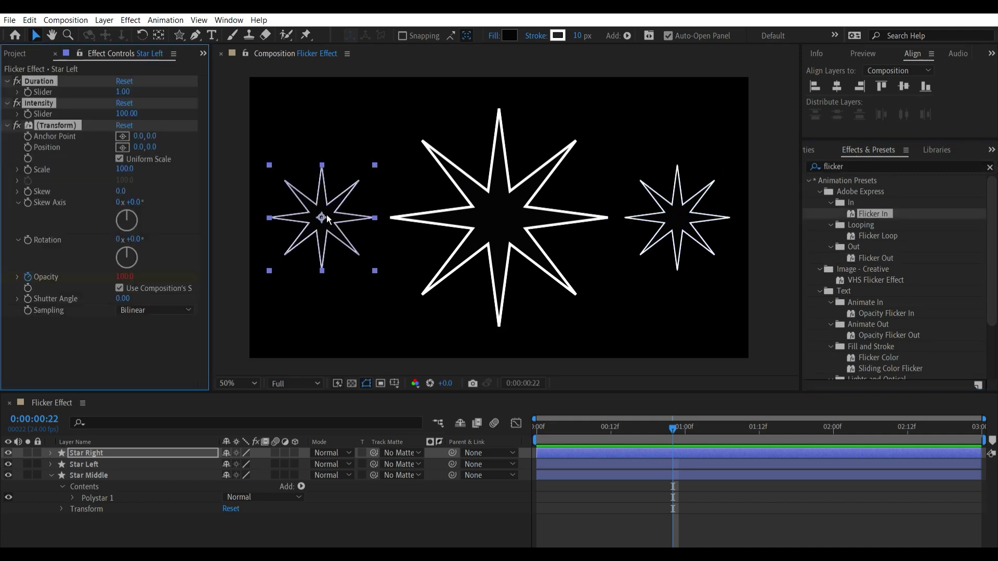
pyautogui.moveTo(883, 235); pyautogui.dragTo(512, 219)
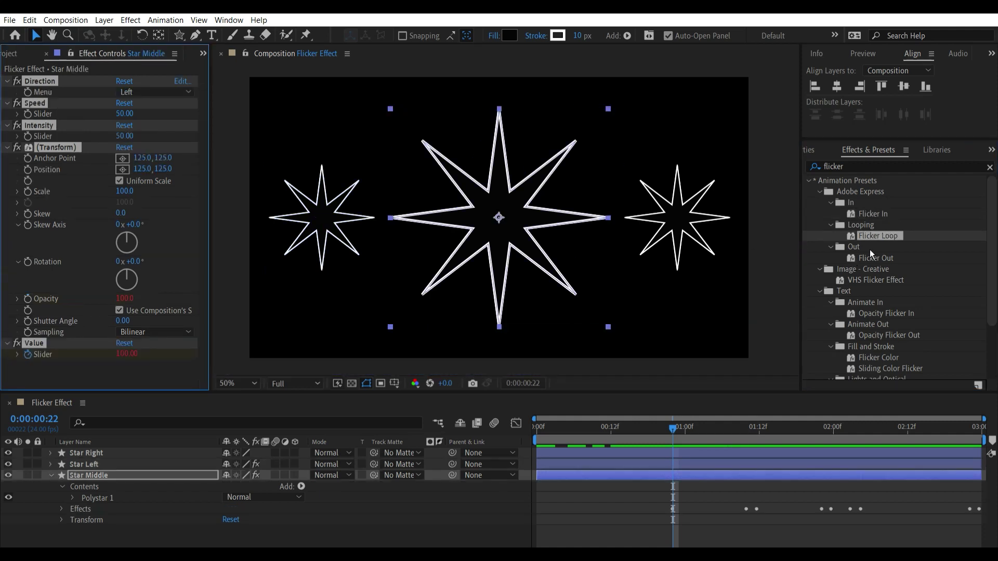
pyautogui.moveTo(876, 258); pyautogui.dragTo(672, 207)
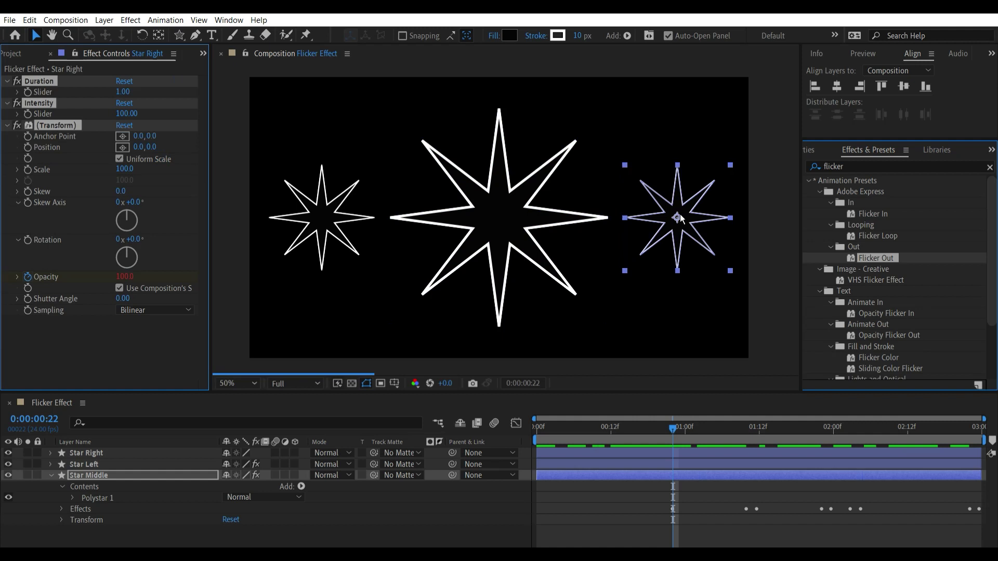
pyautogui.press('space')
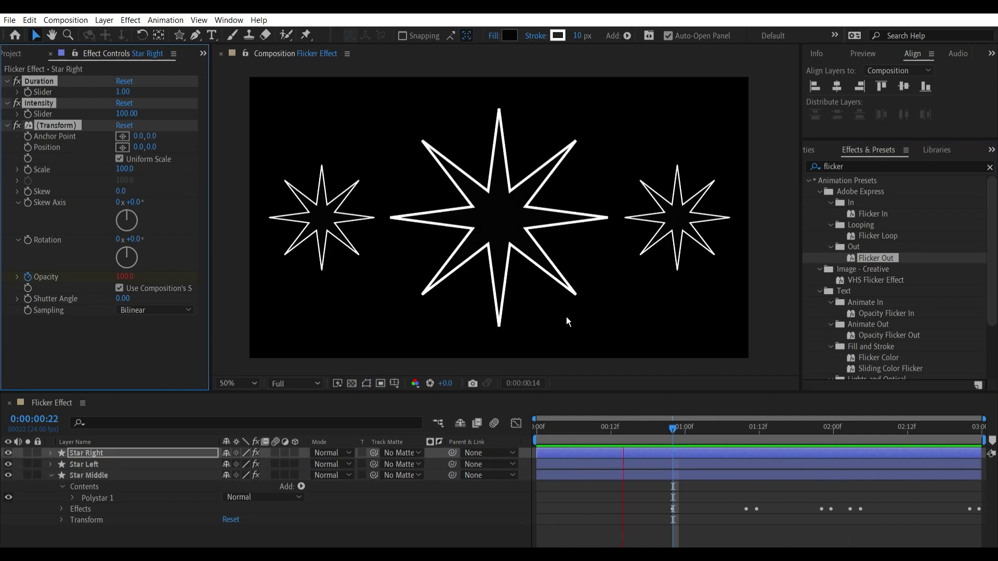
# Add an 'IN' text label on the left star, centring its anchor and aligning it vertically.
pyautogui.hotkey('ctrl', 't')
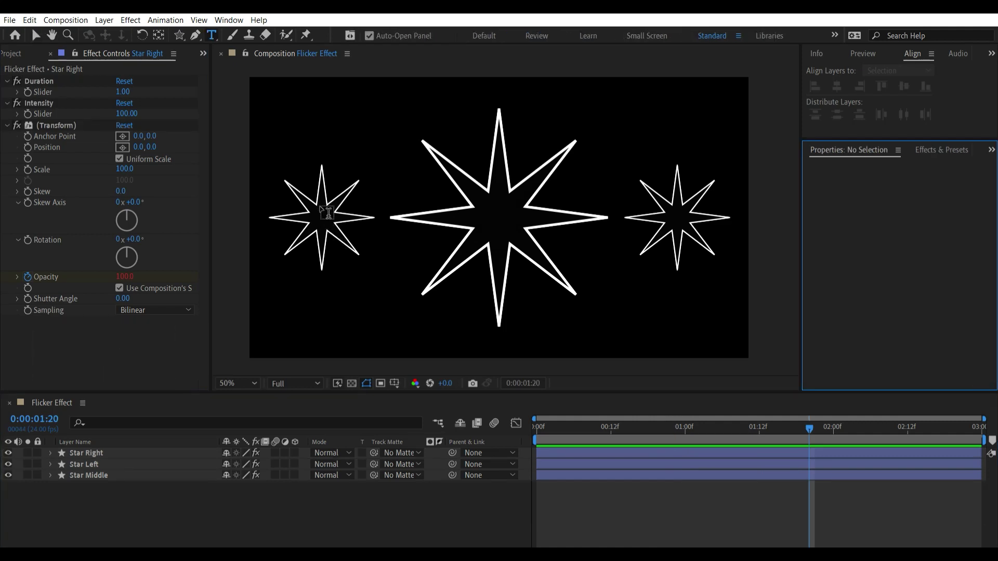
pyautogui.click(320, 215)
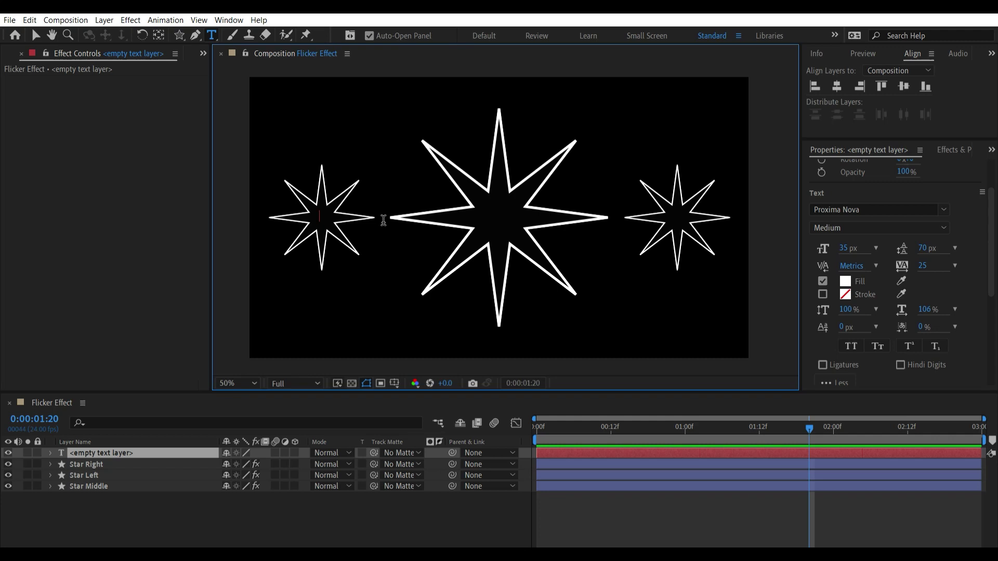
pyautogui.write('IN')
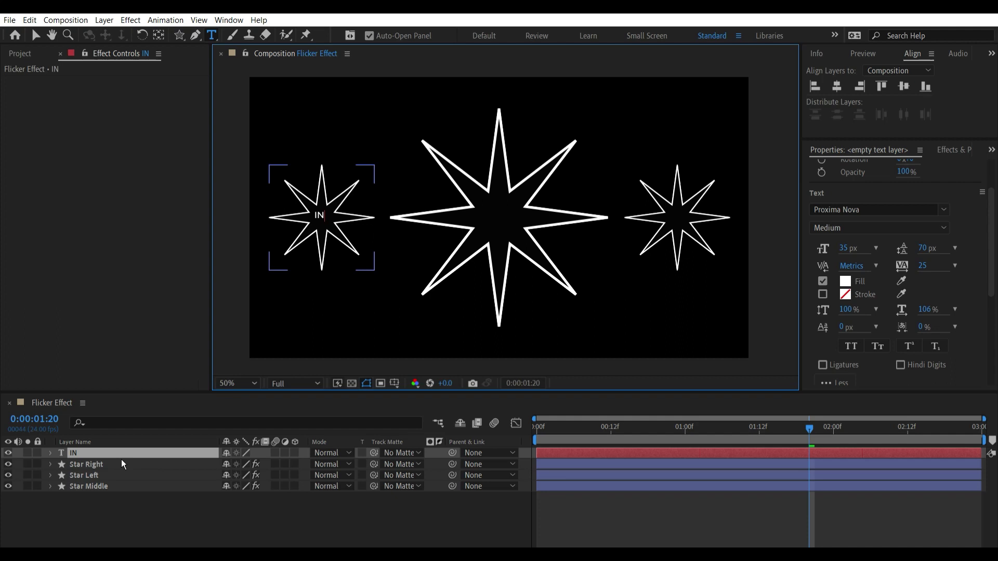
pyautogui.write('v')
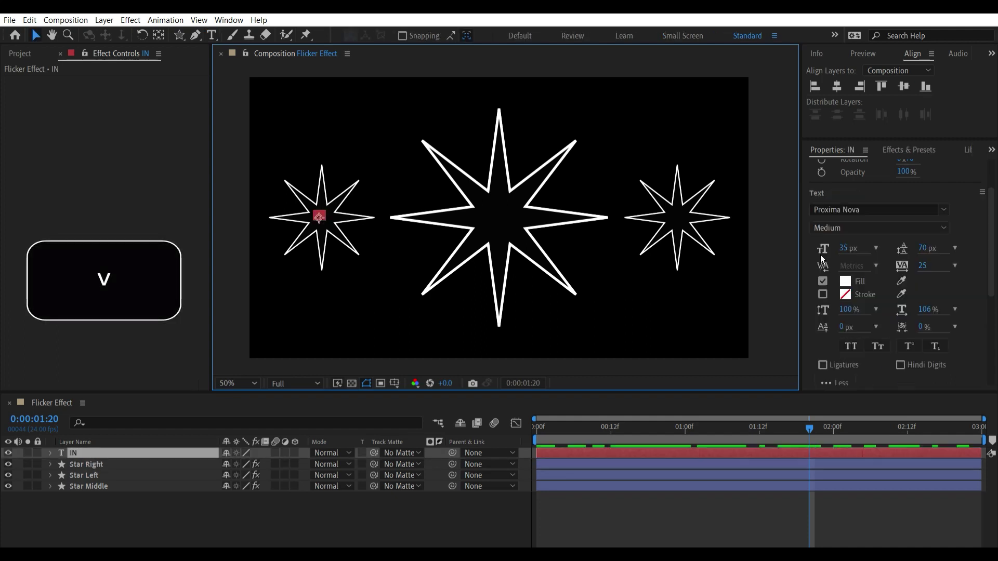
pyautogui.hotkey('ctrl', 'alt', 'Home')
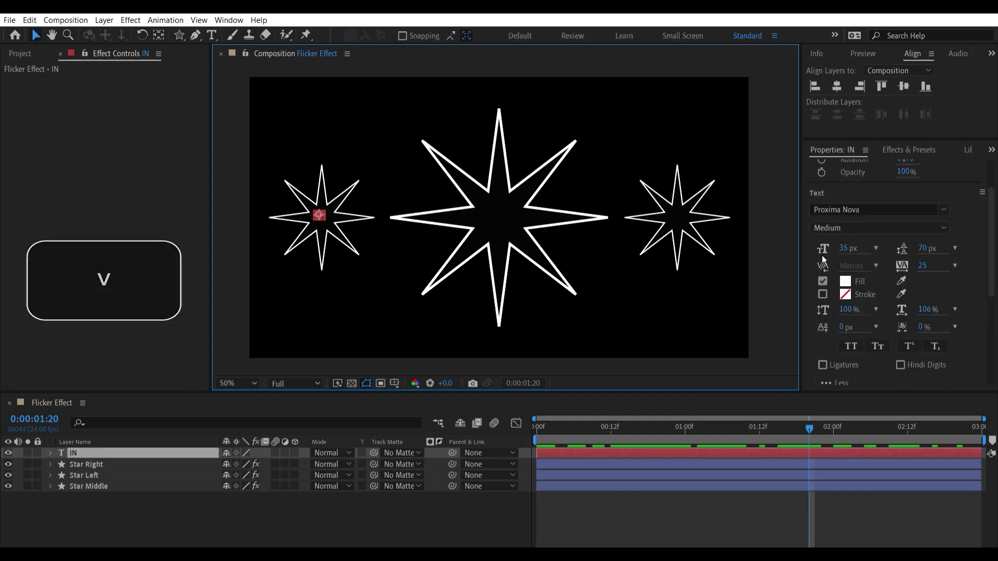
pyautogui.click(906, 87)
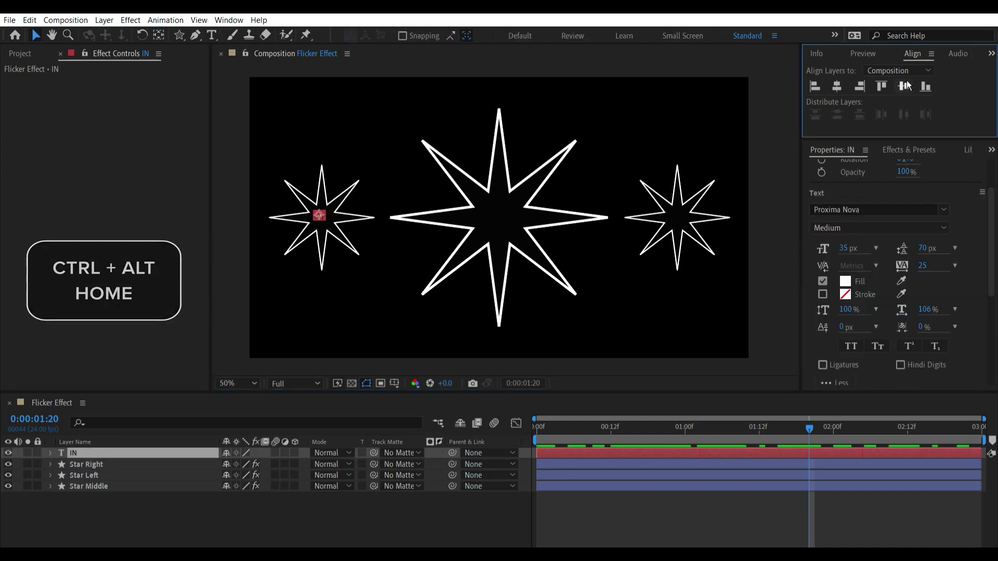
pyautogui.click(325, 210)
pyautogui.press('shift')
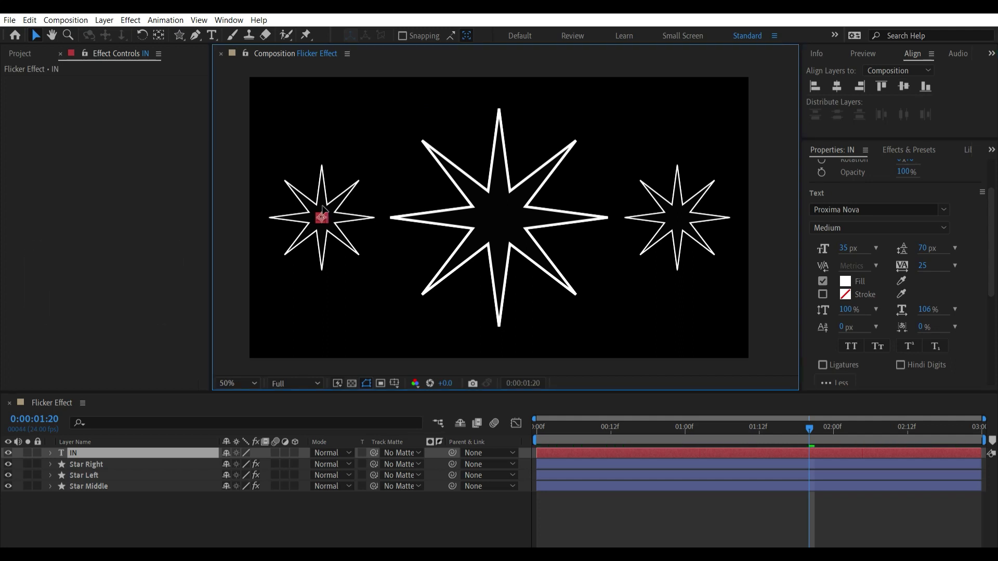
# Duplicate the label, change its text to 'OUT' and move it horizontally onto the right star.
pyautogui.click(120, 451)
pyautogui.hotkey('ctrl', 'd')
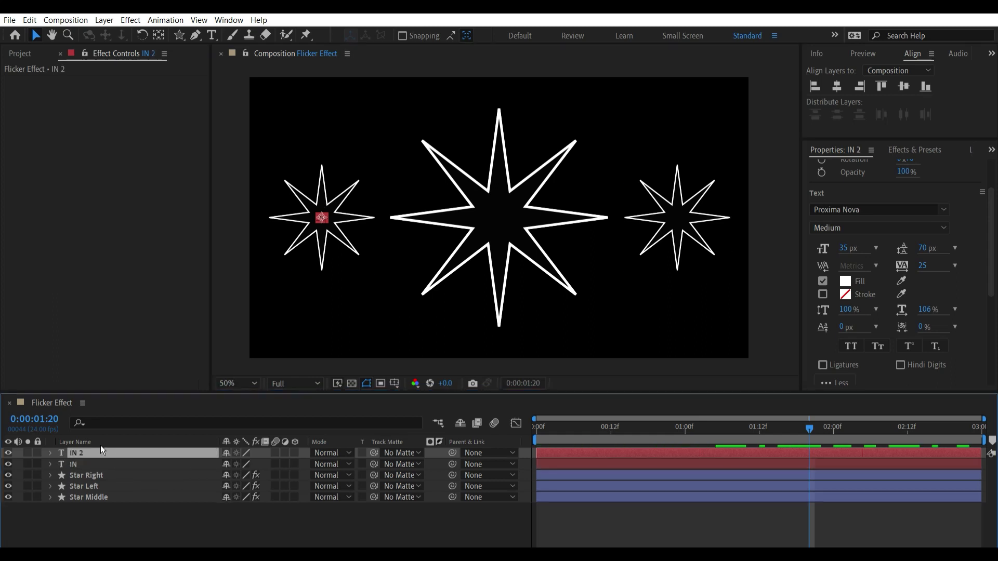
pyautogui.doubleClick(101, 446)
pyautogui.write('OUT')
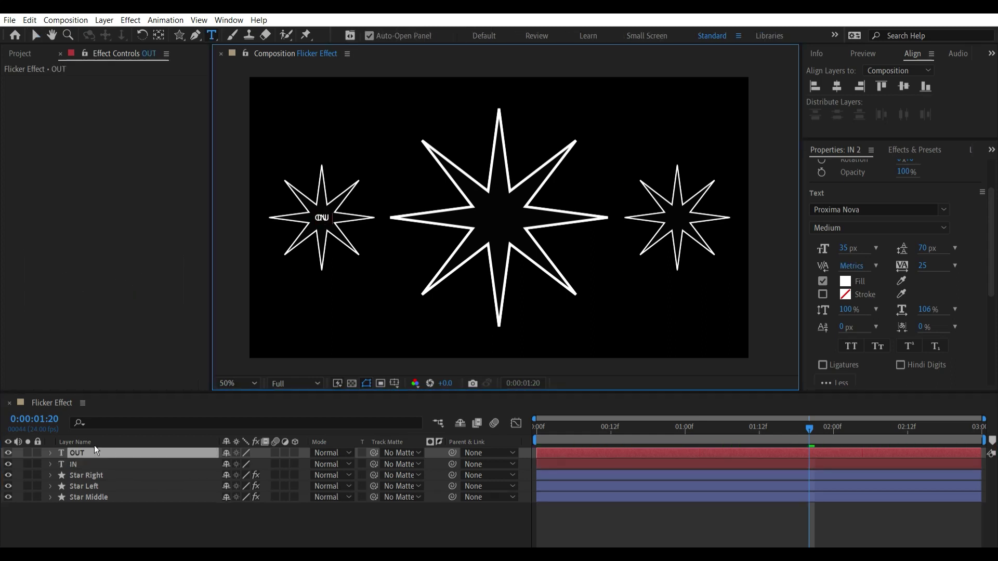
pyautogui.click(105, 454)
pyautogui.press('v')
pyautogui.moveTo(323, 217); pyautogui.dragTo(435, 217)
pyautogui.moveTo(559, 210); pyautogui.dragTo(690, 218)
pyautogui.press('shift')
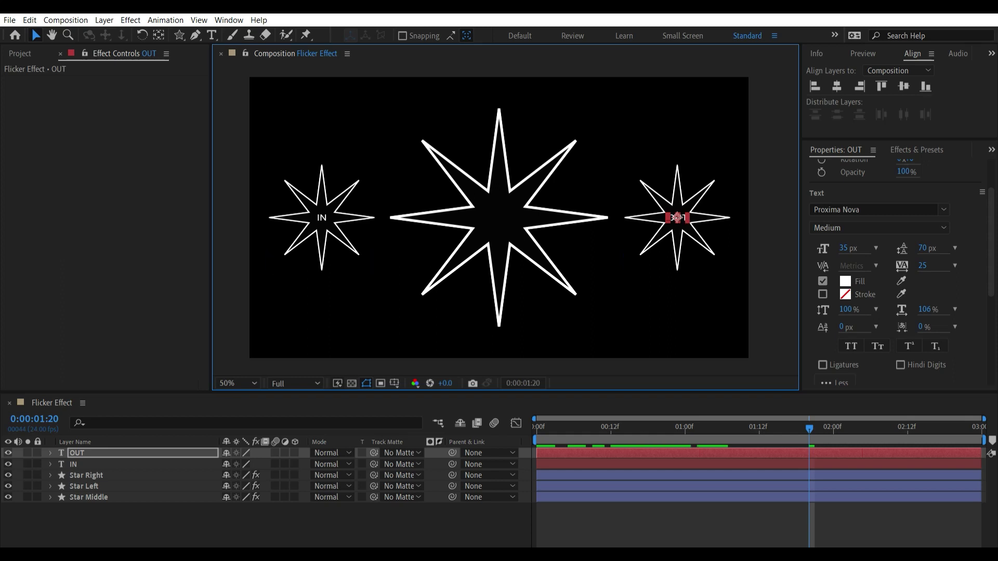
# Duplicate it as a 'LOOP' layer, centre it in the composition and retype its text.
pyautogui.hotkey('ctrl', 'd')
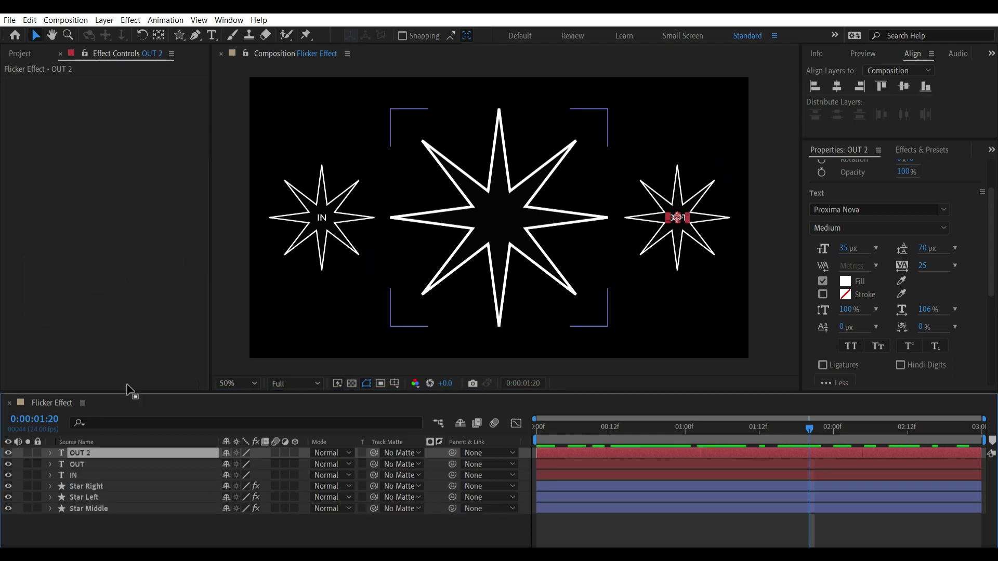
pyautogui.press('Return')
pyautogui.write('LOOP')
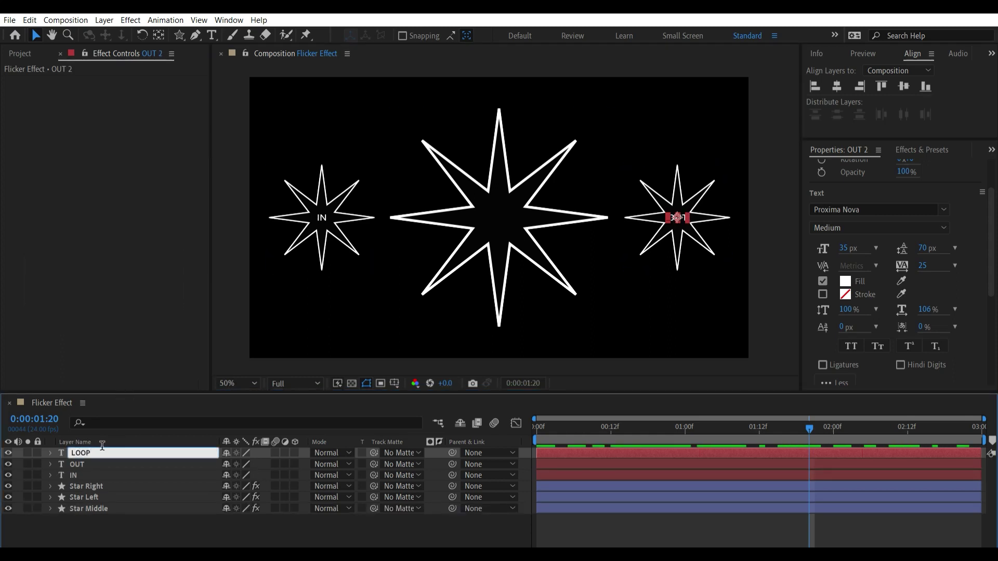
pyautogui.press('Return')
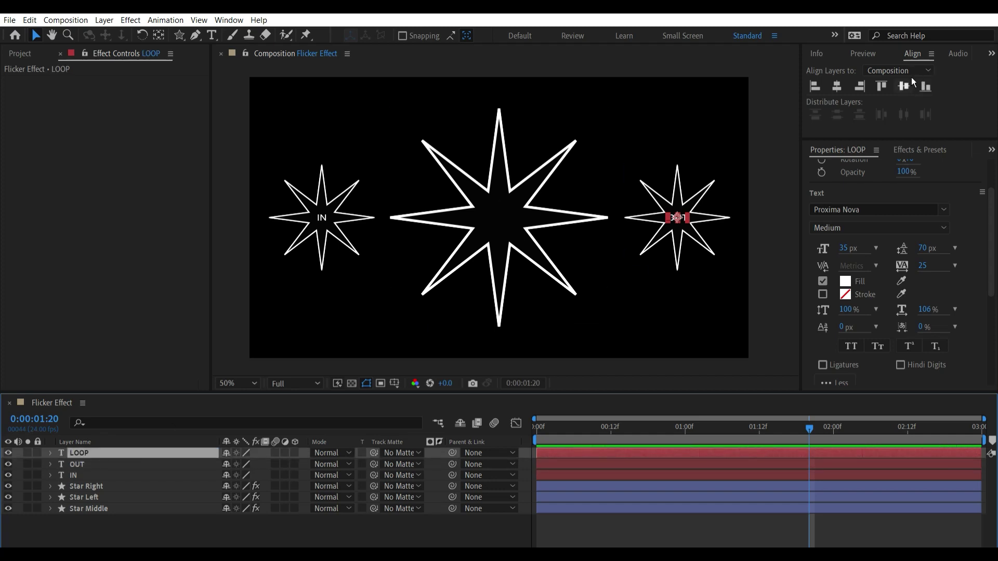
pyautogui.click(903, 86)
pyautogui.click(839, 86)
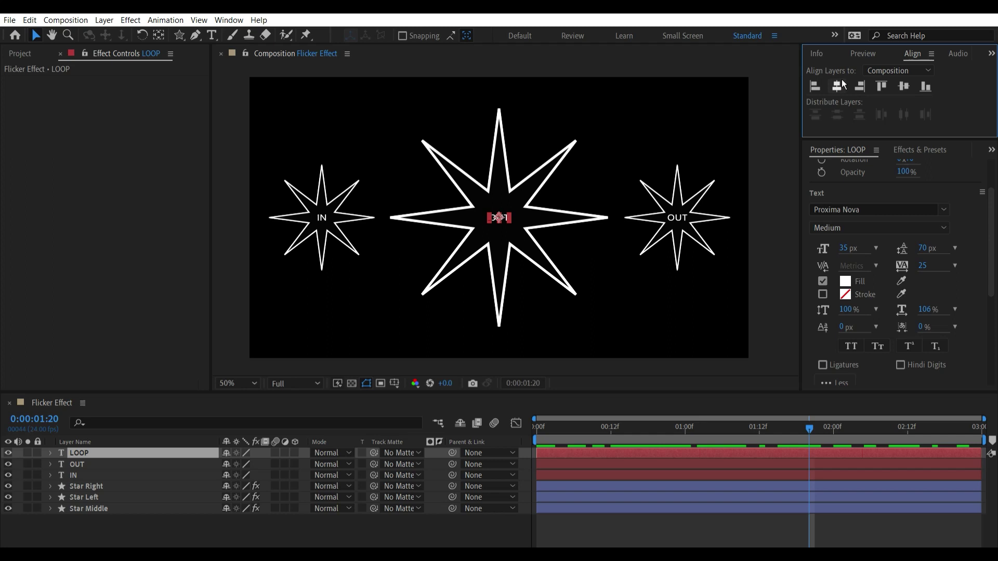
pyautogui.doubleClick(83, 452)
pyautogui.write('LOOP')
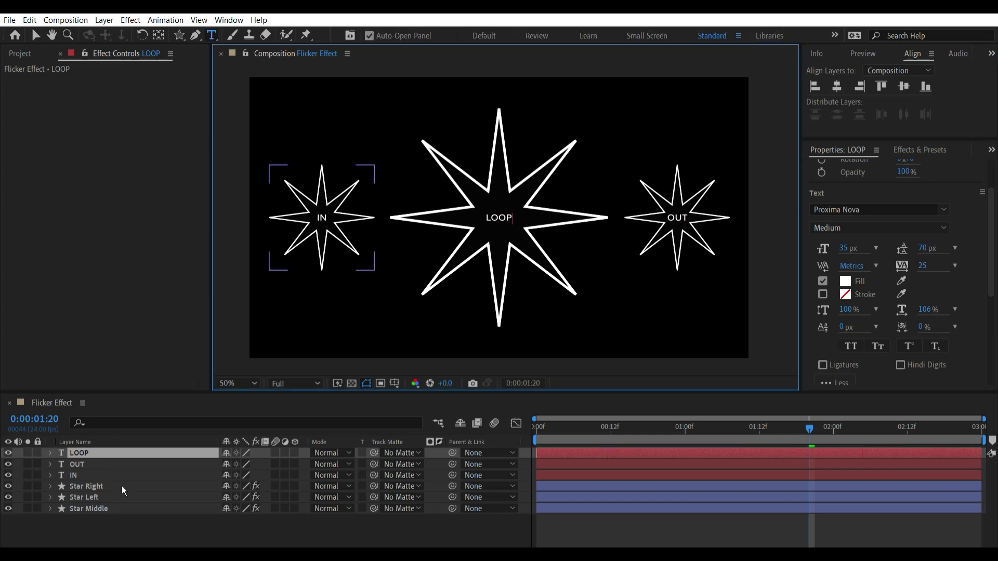
# Apply the Flicker In preset to the IN label.
pyautogui.doubleClick(111, 451)
pyautogui.click(918, 149)
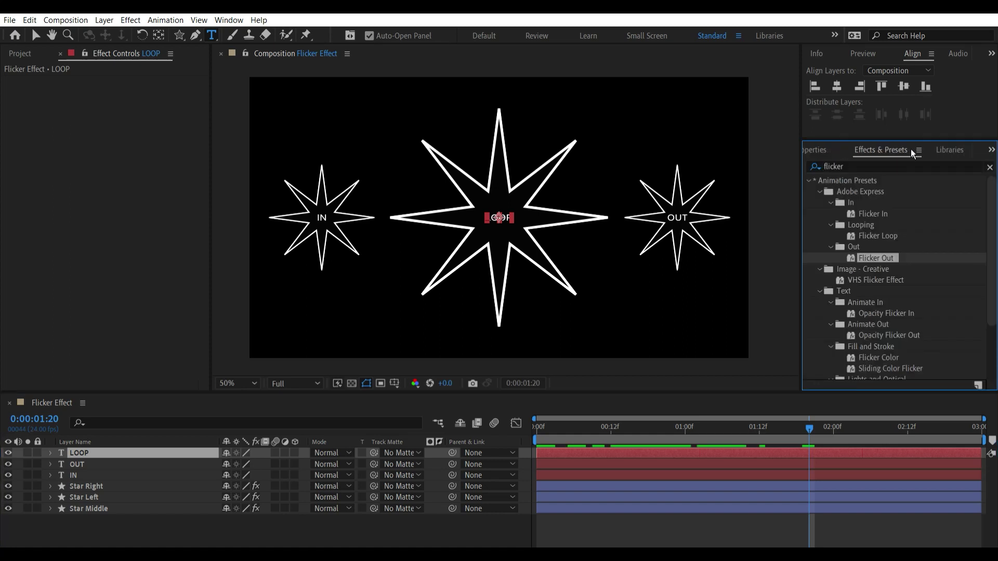
pyautogui.click(887, 213)
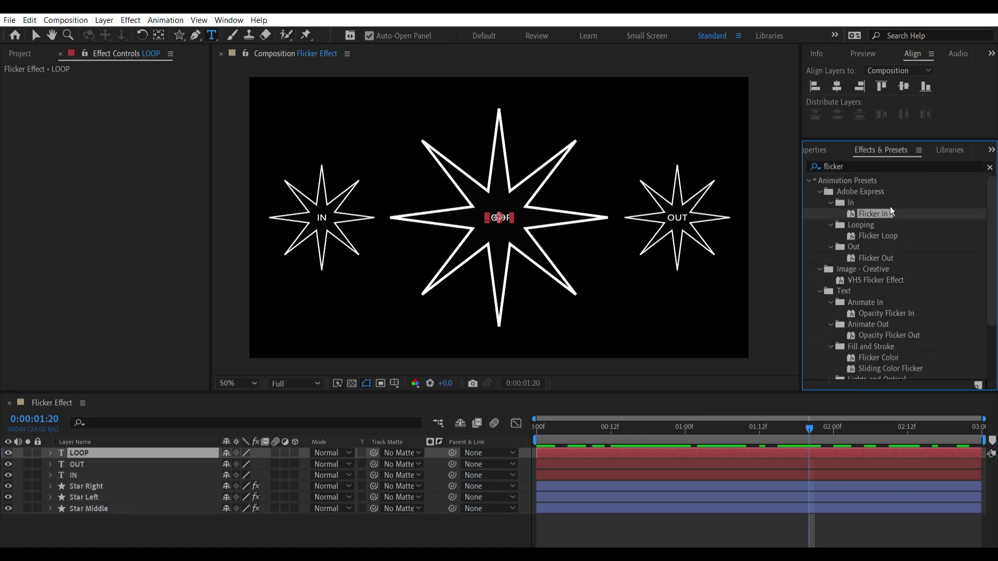
pyautogui.moveTo(891, 211); pyautogui.dragTo(323, 210)
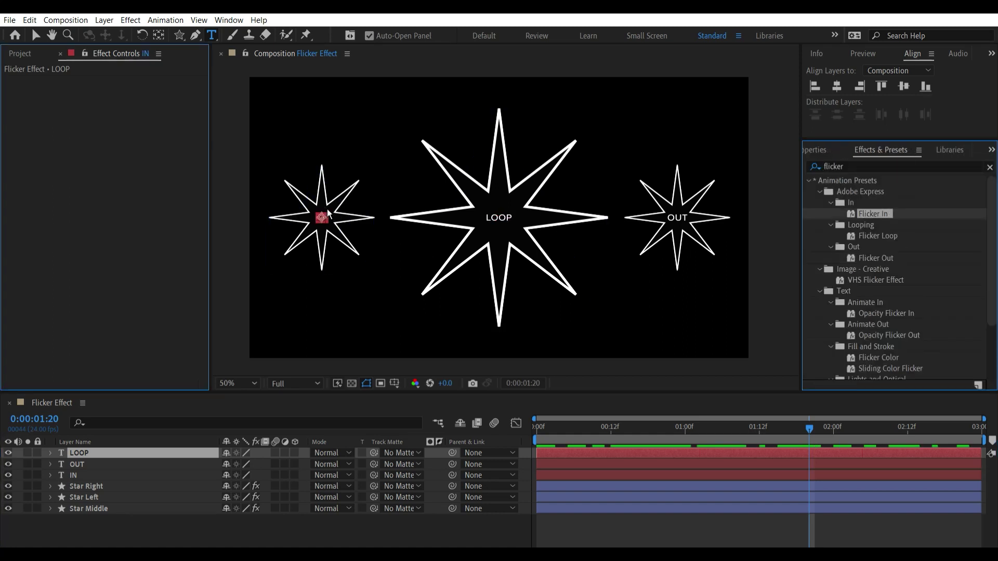
pyautogui.press('v')
# Apply Flicker Loop and Flicker Out to the LOOP and OUT labels, then preview the animation.
pyautogui.click(874, 232)
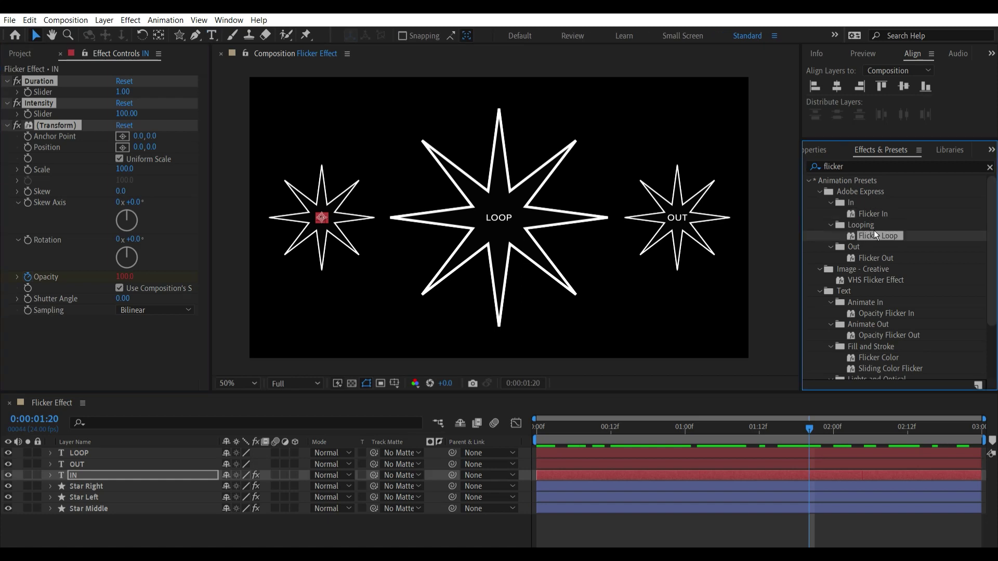
pyautogui.moveTo(886, 230); pyautogui.dragTo(501, 204)
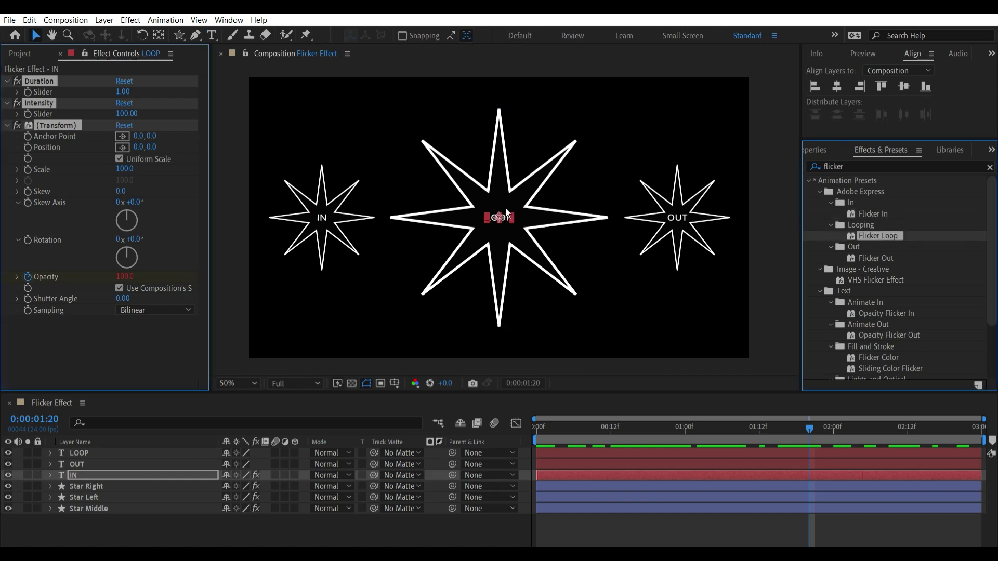
pyautogui.click(893, 254)
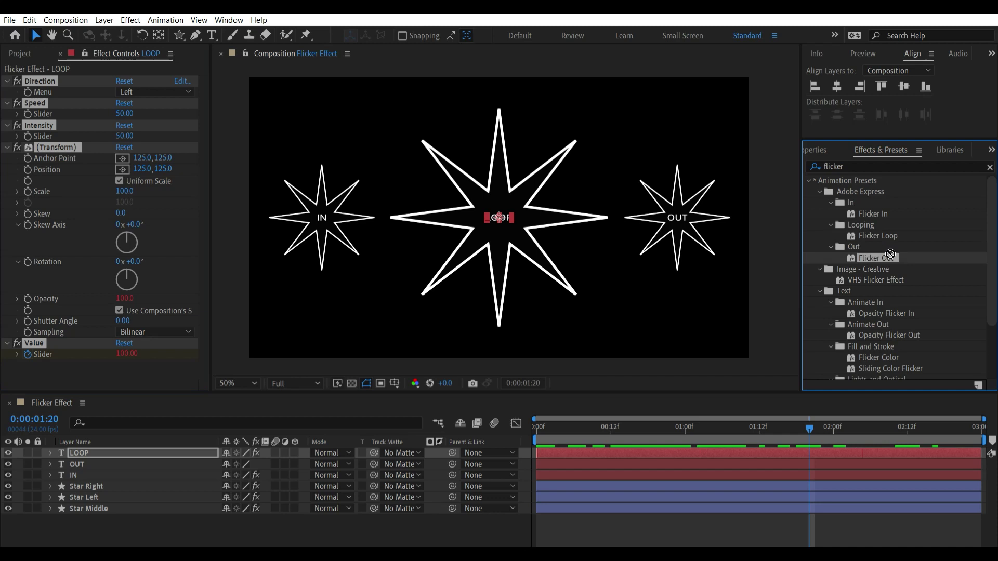
pyautogui.moveTo(890, 253); pyautogui.dragTo(678, 204)
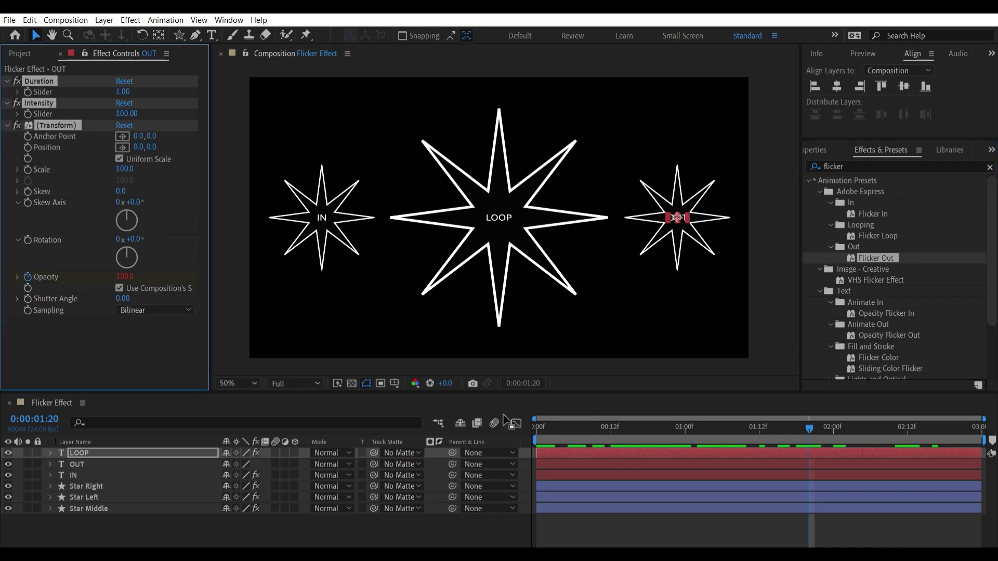
pyautogui.press('space')
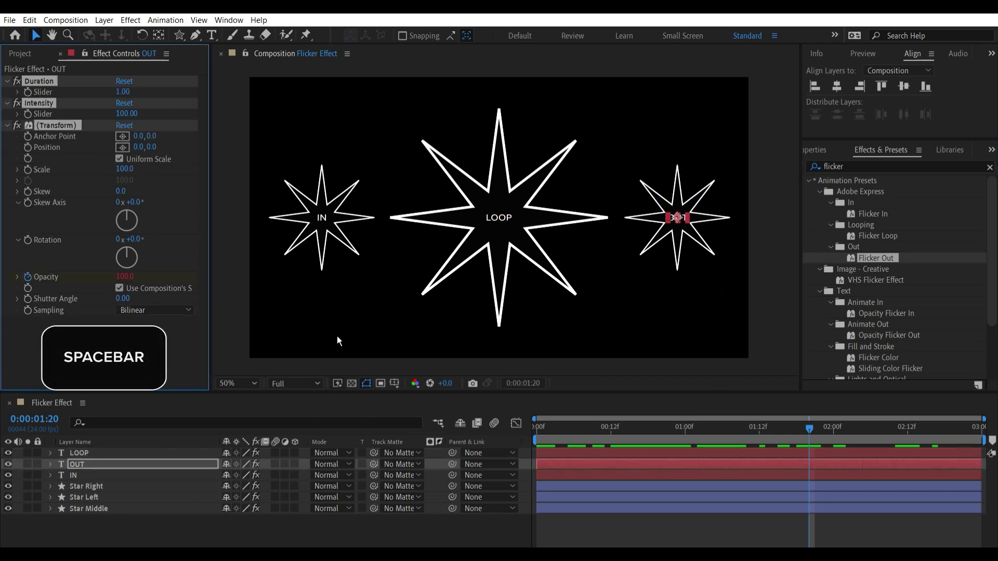
pyautogui.click(367, 383)
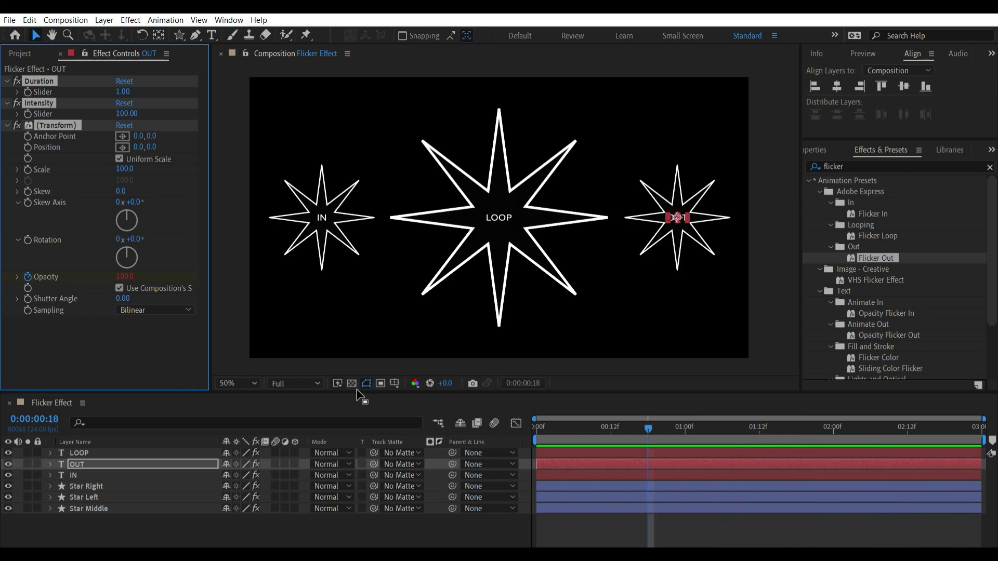
# Set an Inner Roundness keyframe at 0% on Star Middle's Polystar Path 1 at frame 0.
pyautogui.press('Home')
pyautogui.click(111, 503)
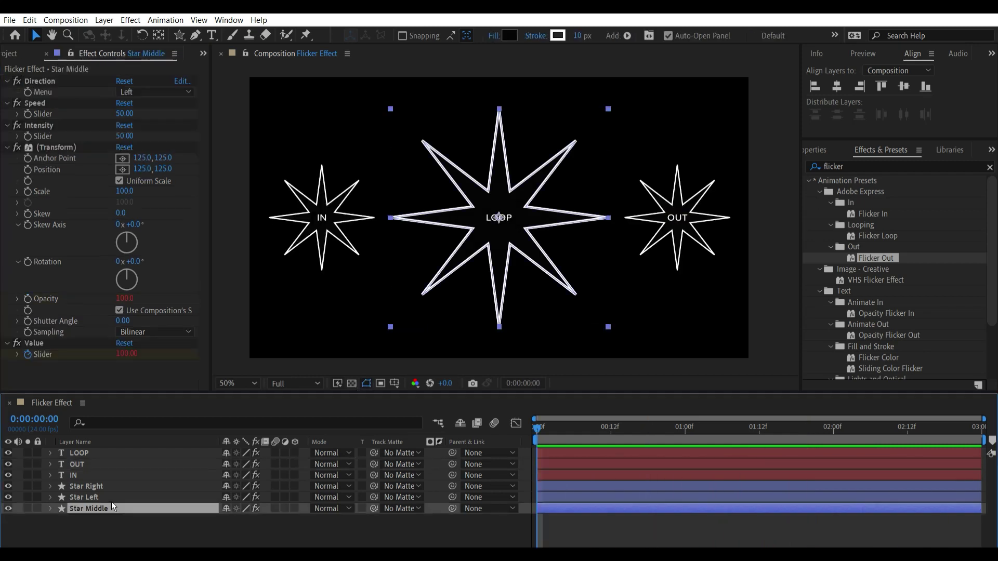
pyautogui.click(51, 507)
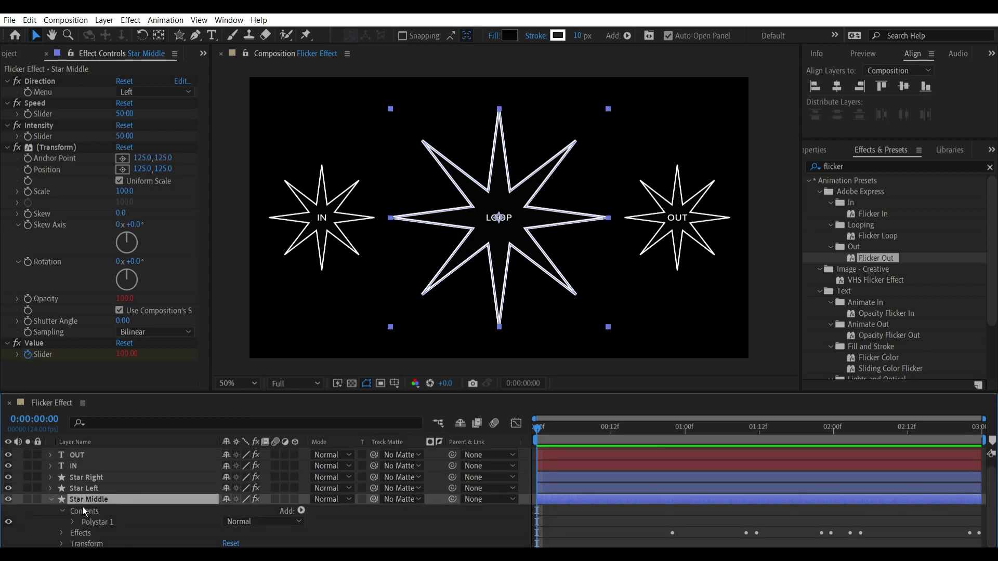
pyautogui.click(73, 522)
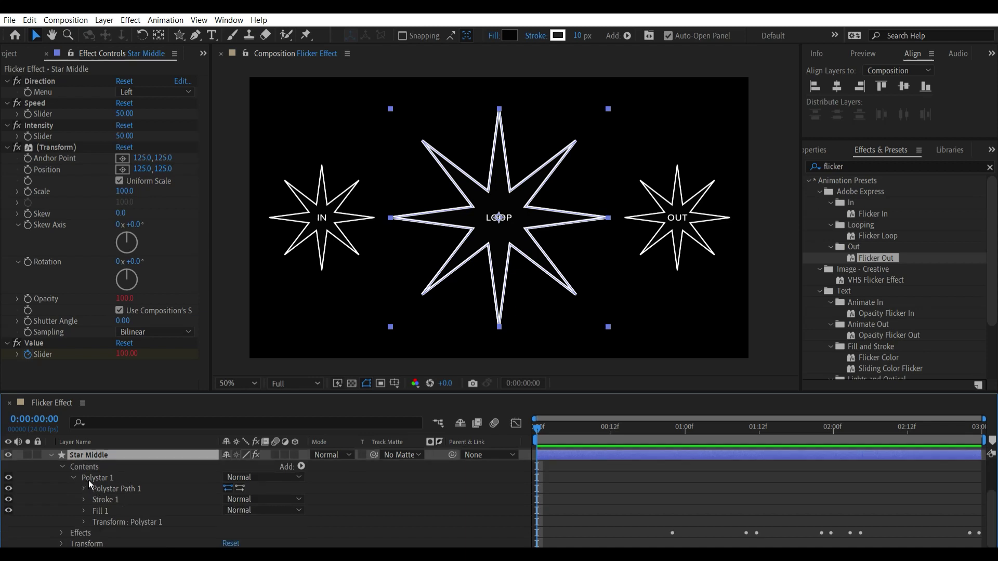
pyautogui.click(89, 481)
pyautogui.scroll(-1, 176, 497)
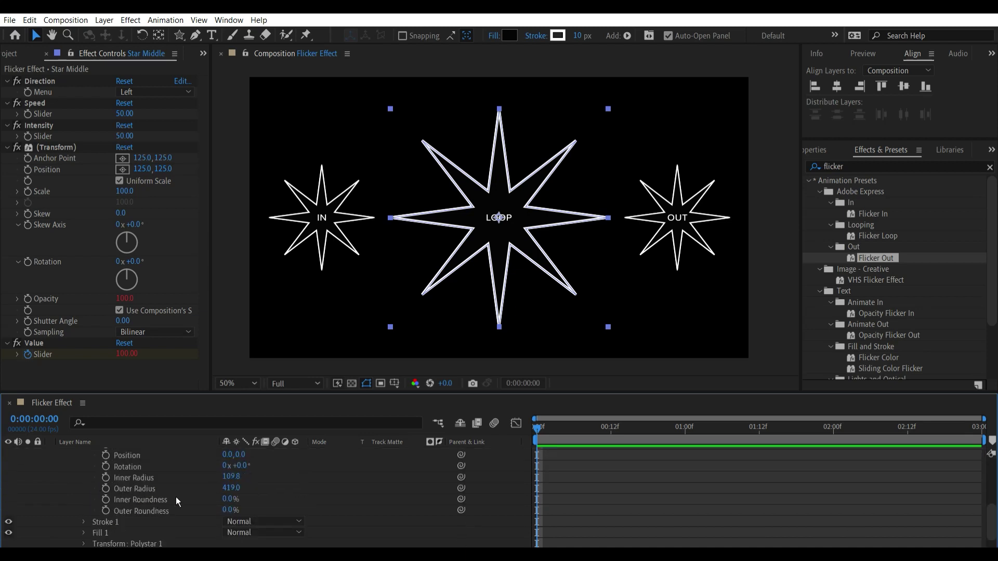
pyautogui.scroll(1, 176, 497)
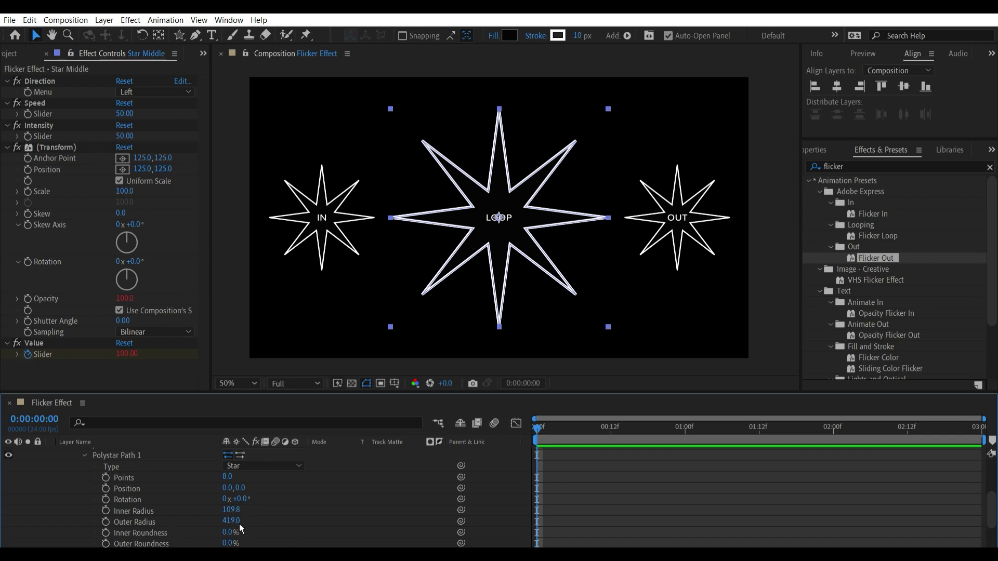
pyautogui.click(108, 528)
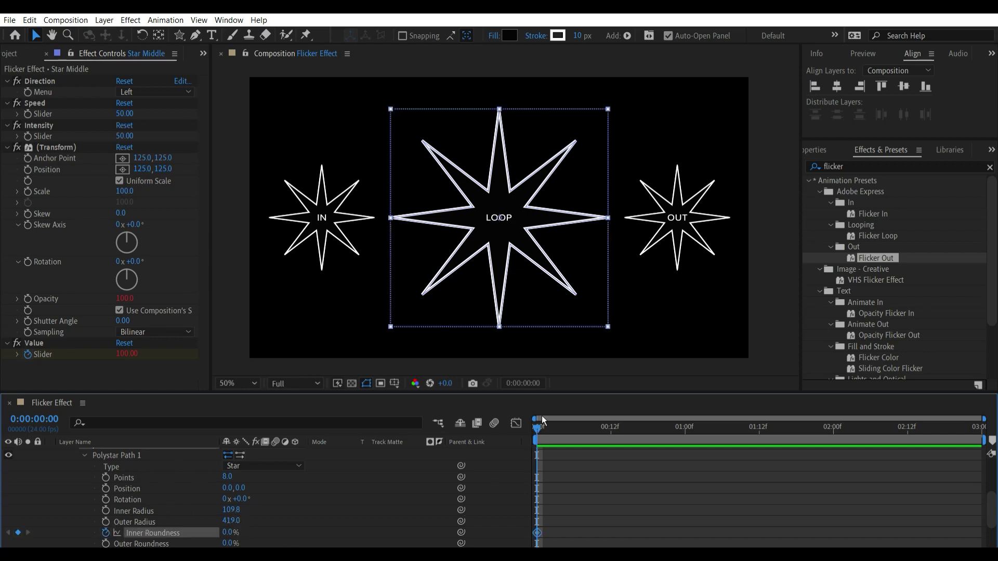
# At 0:00:01:11, drag Inner Roundness down to -729% to curl the points into loops.
pyautogui.moveTo(542, 419); pyautogui.dragTo(759, 431)
pyautogui.moveTo(228, 533); pyautogui.dragTo(47, 534)
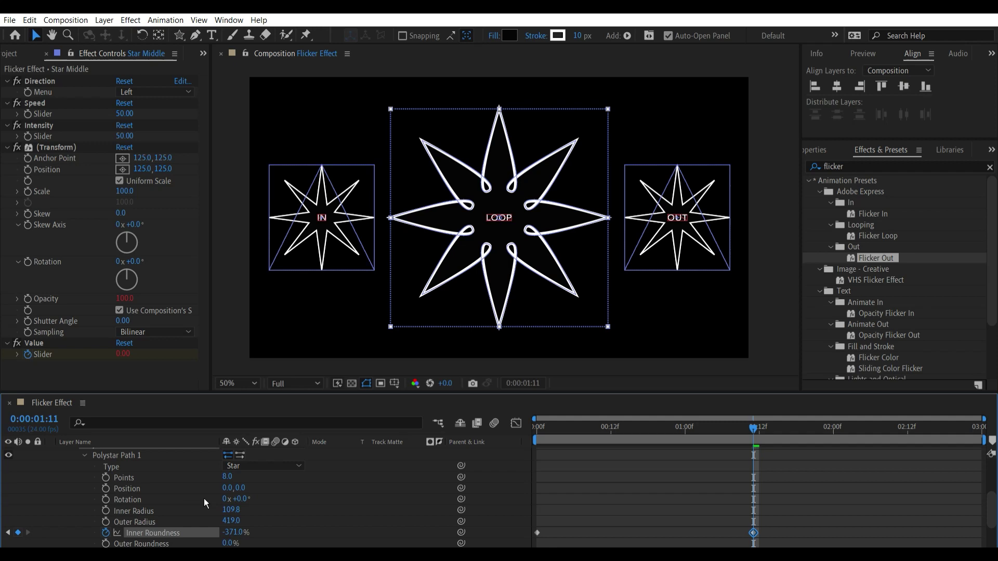
pyautogui.moveTo(224, 531); pyautogui.dragTo(35, 547)
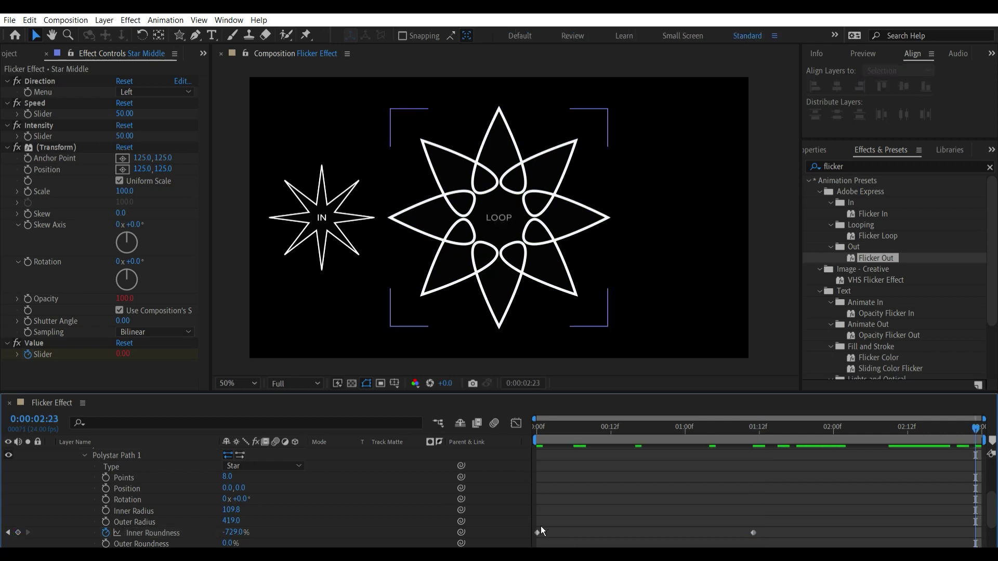
# Copy the 0% Inner Roundness keyframe and paste it at 0:00:02:23.
pyautogui.click(539, 530)
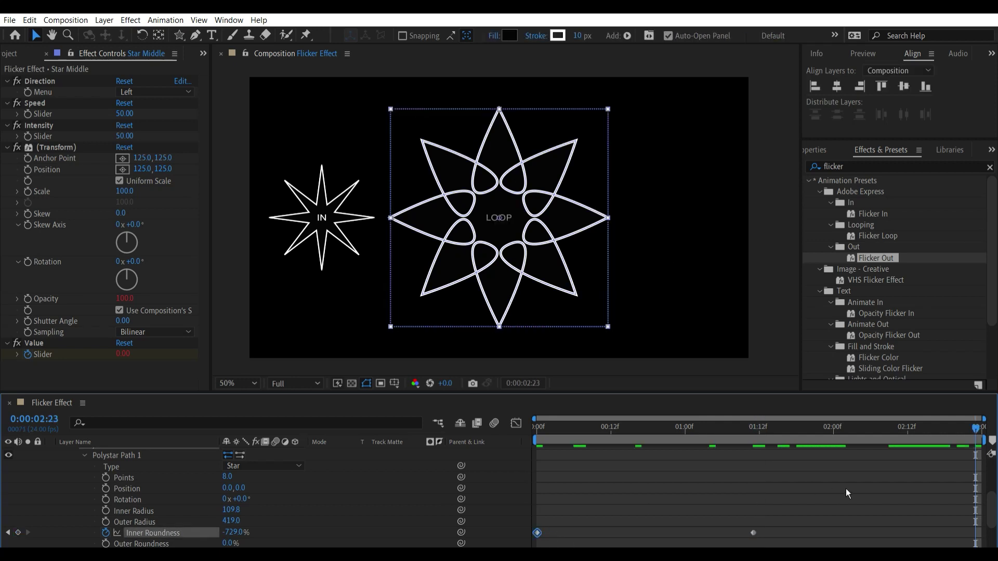
pyautogui.hotkey('ctrl', 'c')
pyautogui.hotkey('ctrl', 'v')
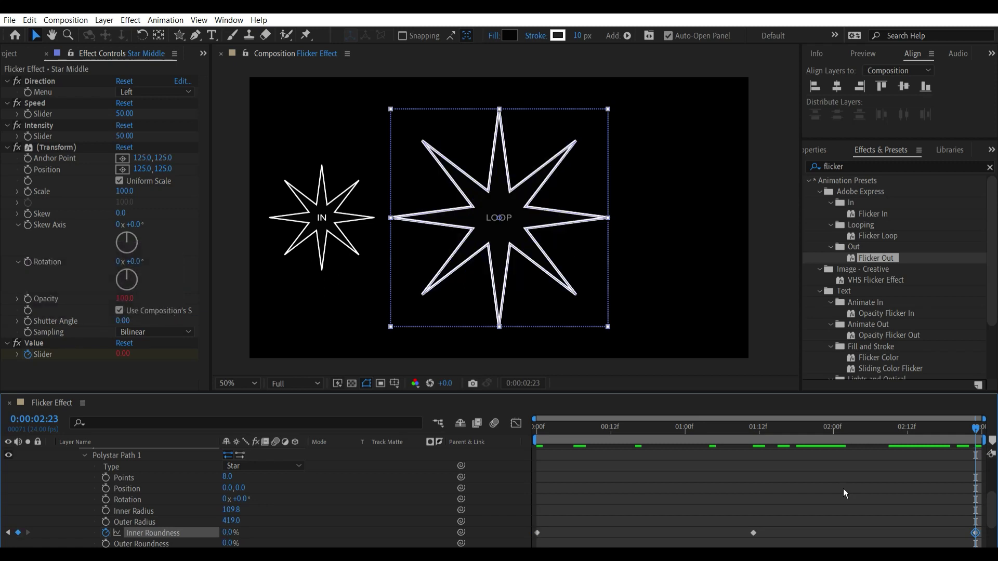
pyautogui.hotkey('ctrl', 'v')
# Apply Easy Ease to all three Inner Roundness keyframes.
pyautogui.click(849, 493)
pyautogui.scroll(-2, 850, 493)
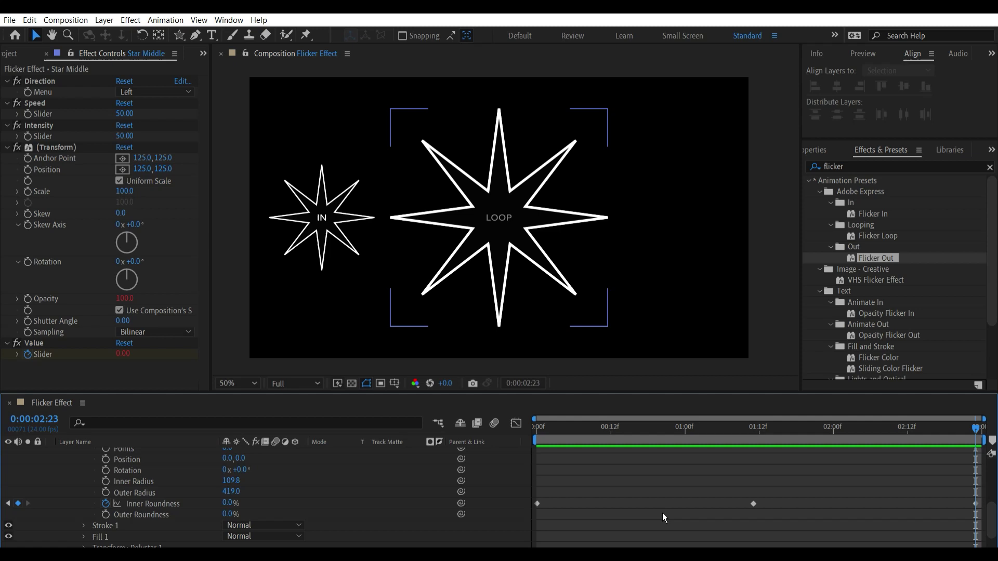
pyautogui.moveTo(538, 490); pyautogui.dragTo(983, 505)
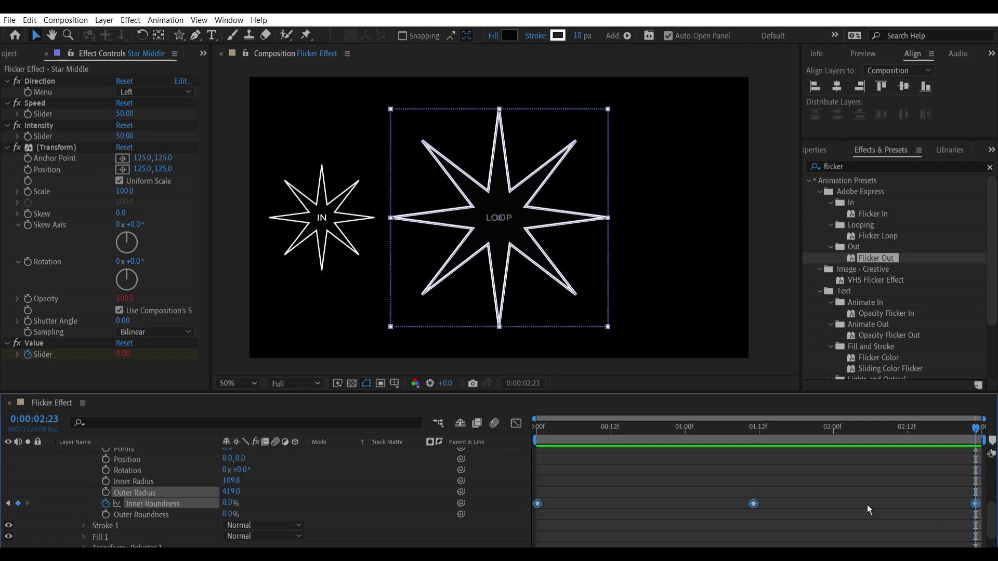
pyautogui.hotkey('ctrl', 'alt', 'a')
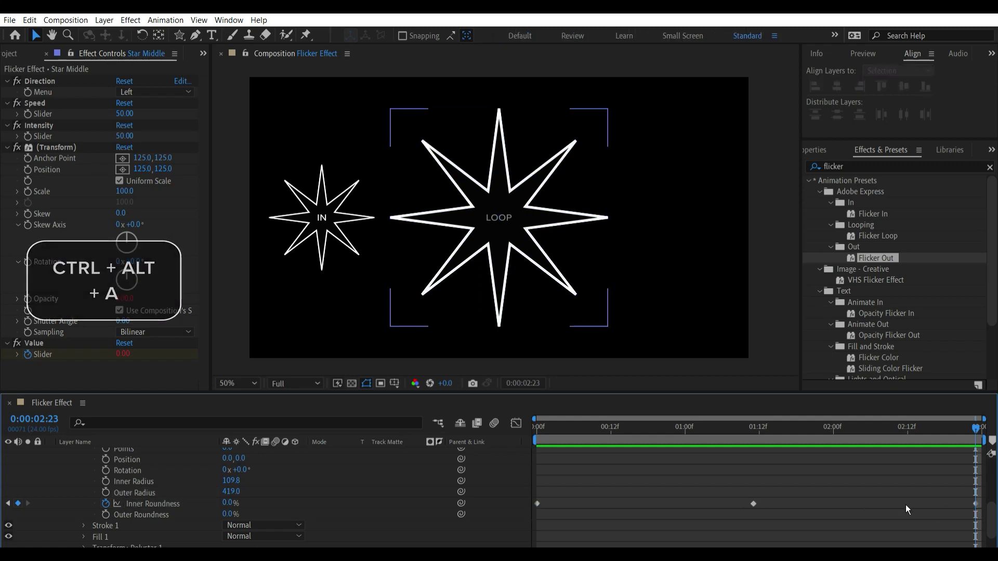
pyautogui.hotkey('ctrl', 'a')
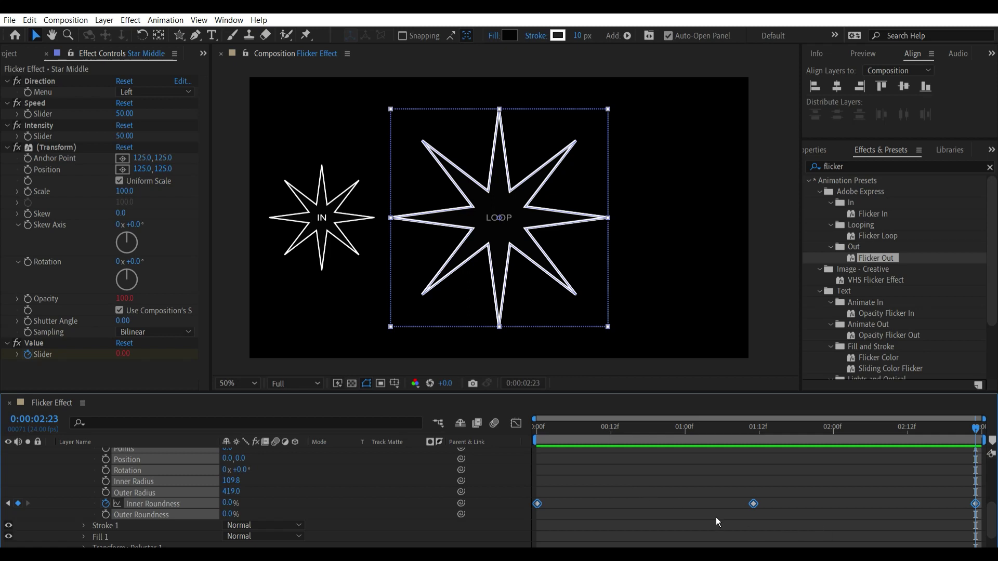
pyautogui.press('F9')
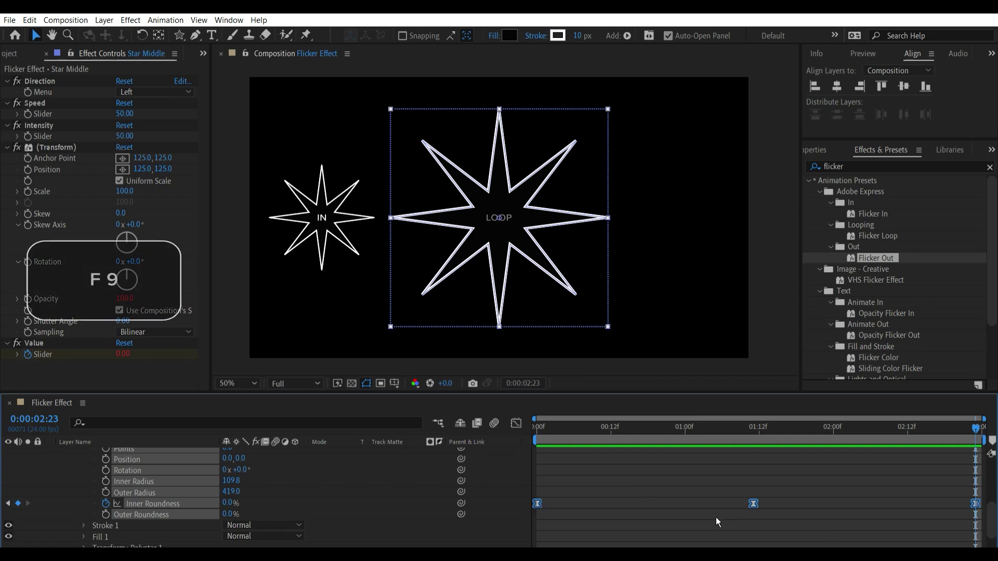